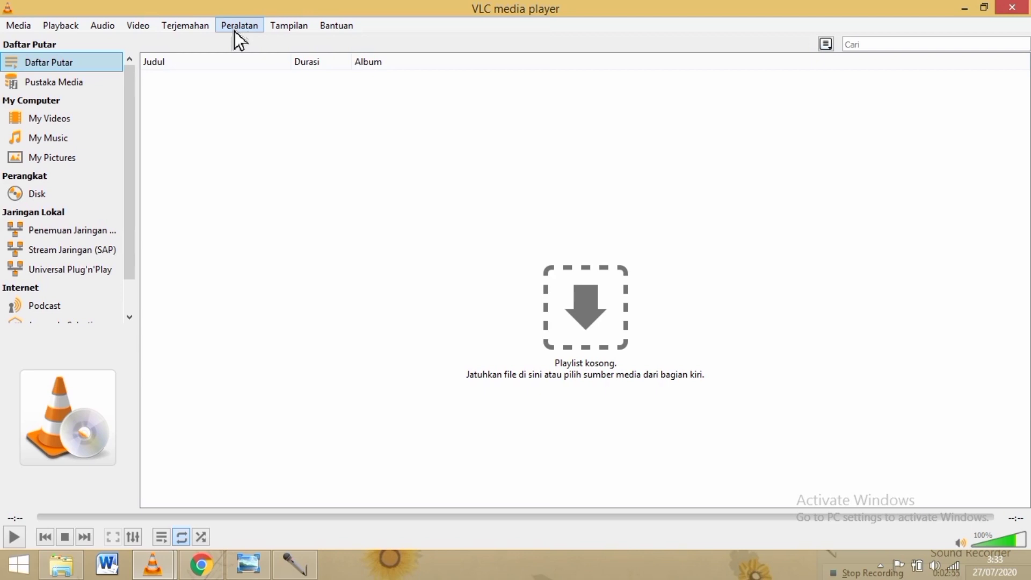
Open the preferences and switch the settings view to Semua to show all advanced options.
left_click(234, 31)
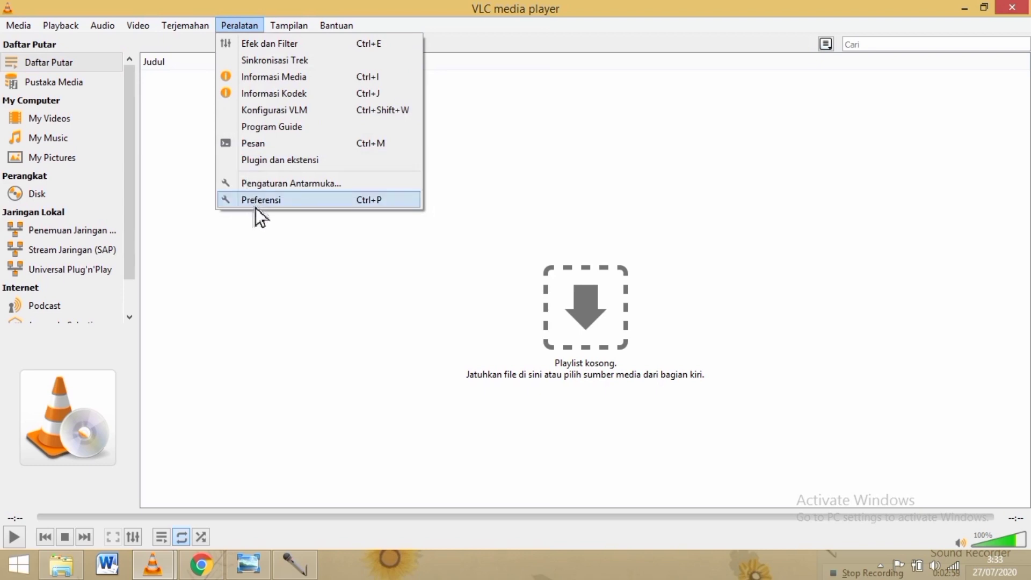
left_click(296, 202)
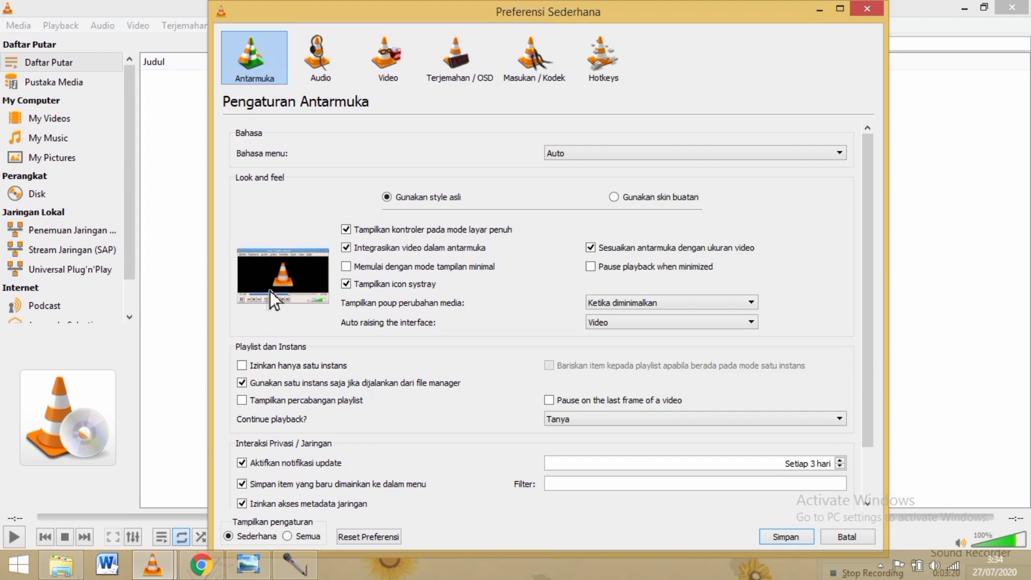
left_click(293, 539)
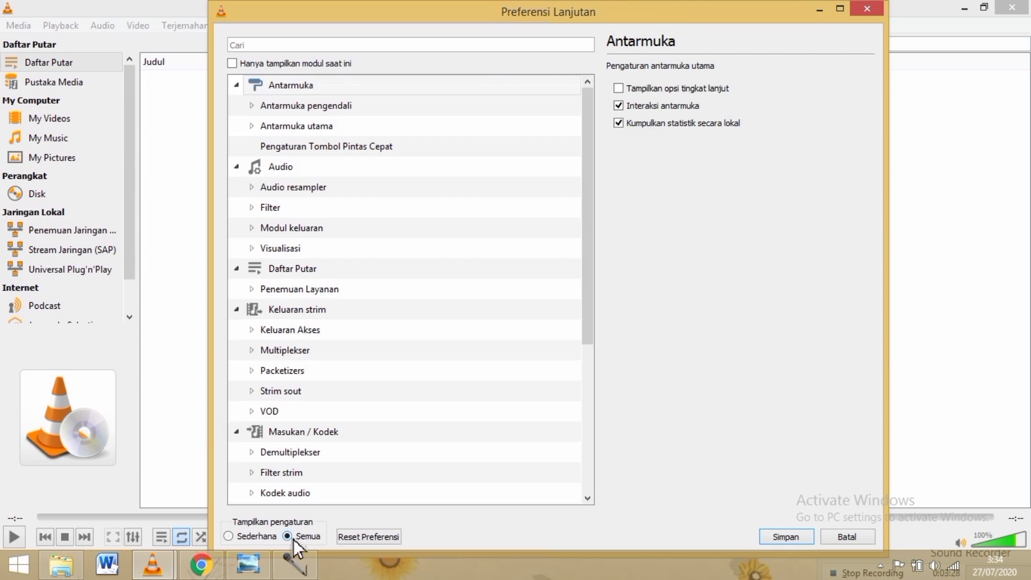
Open the Layar input settings within Modul Akses under Masukan / Kodek.
double_click(279, 436)
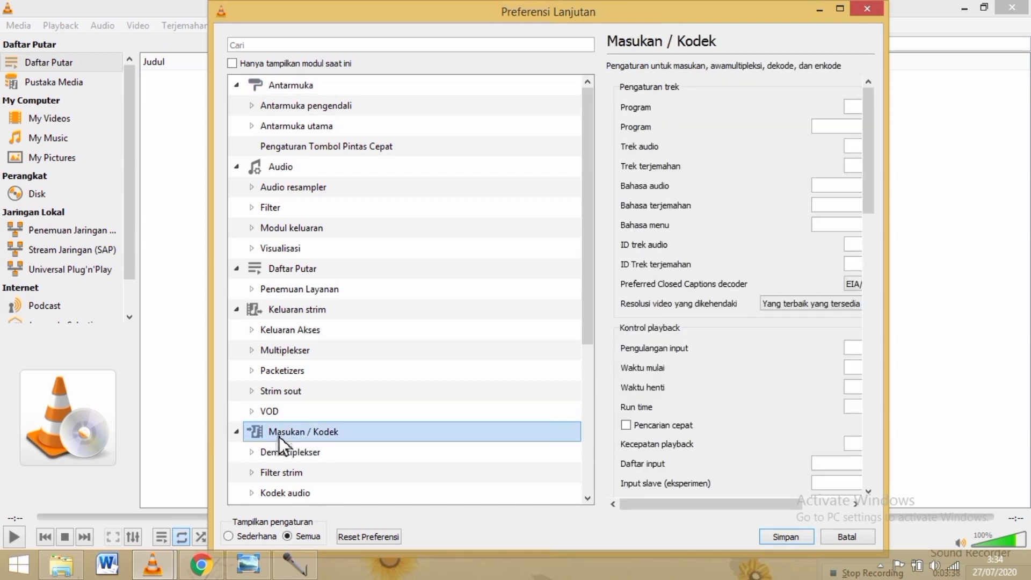
double_click(279, 436)
scroll(298, 438, "down", 2)
scroll(298, 439, "down", 1)
scroll(297, 439, "down", 1)
scroll(297, 438, "up", 1)
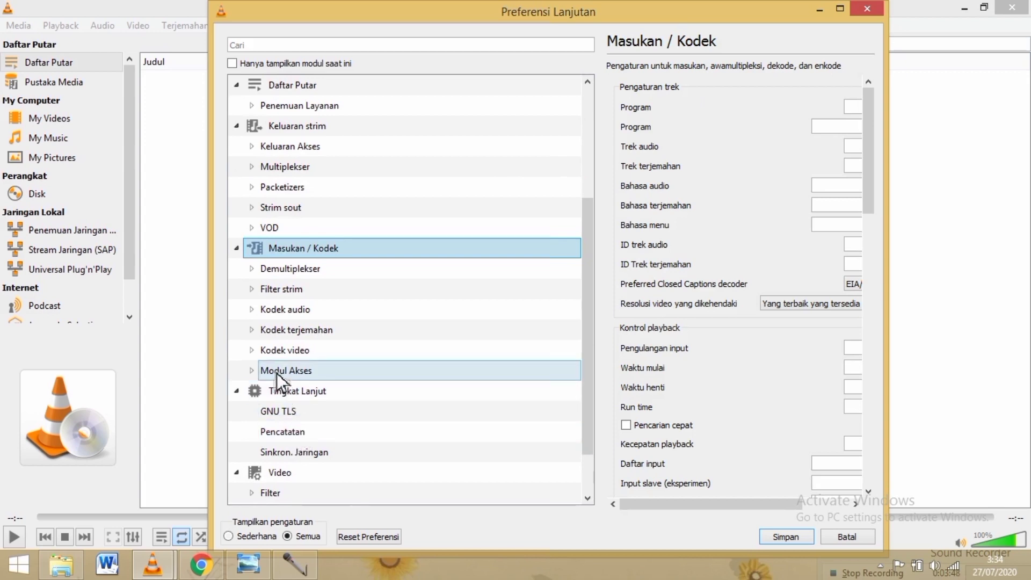
left_click(252, 371)
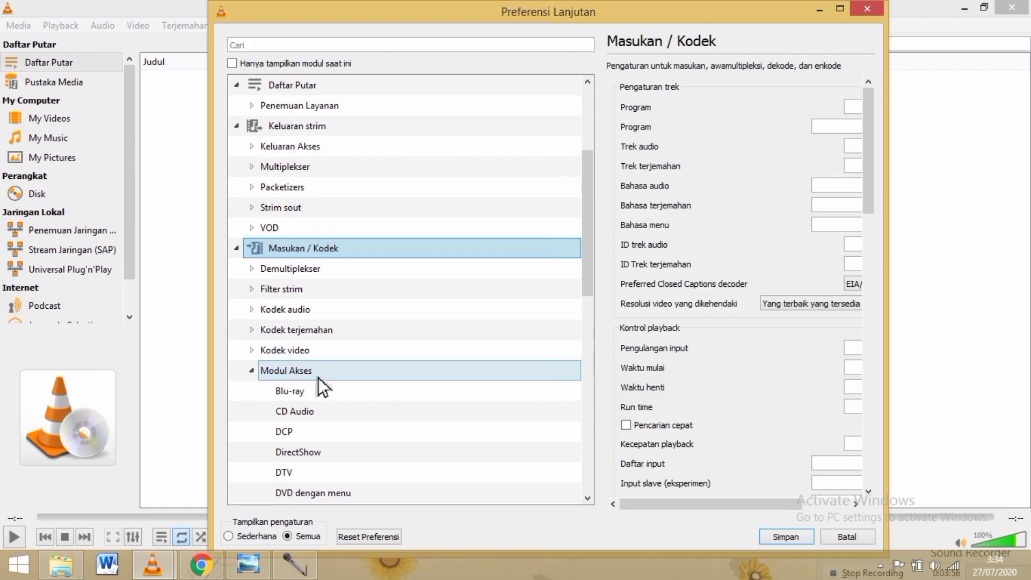
scroll(318, 377, "down", 2)
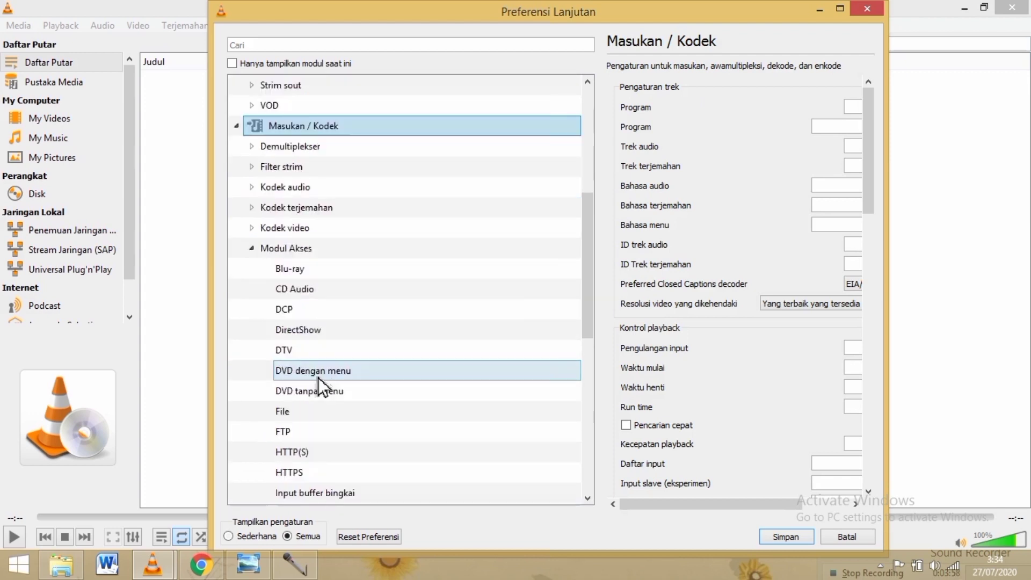
scroll(318, 377, "down", 2)
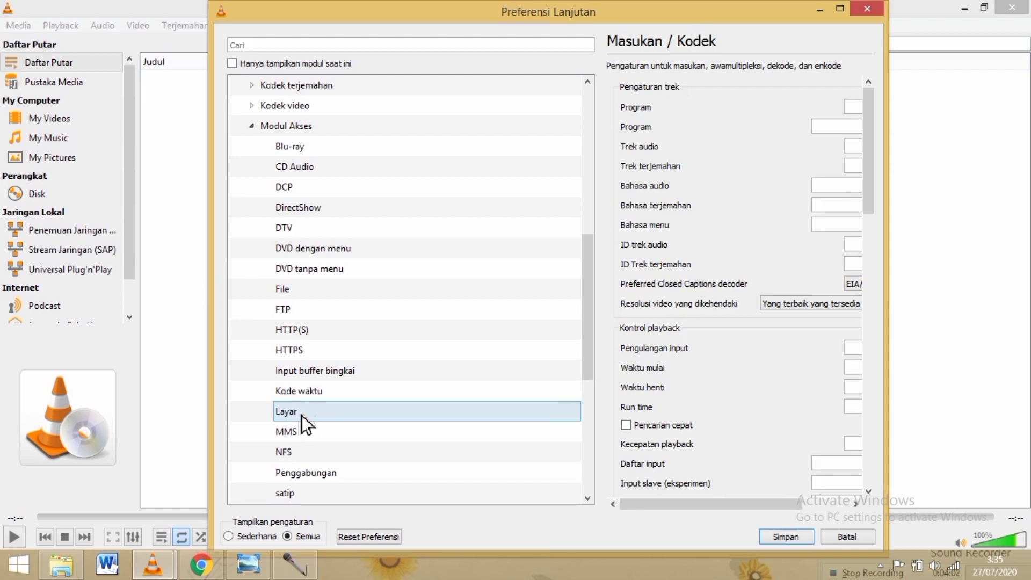
left_click(301, 414)
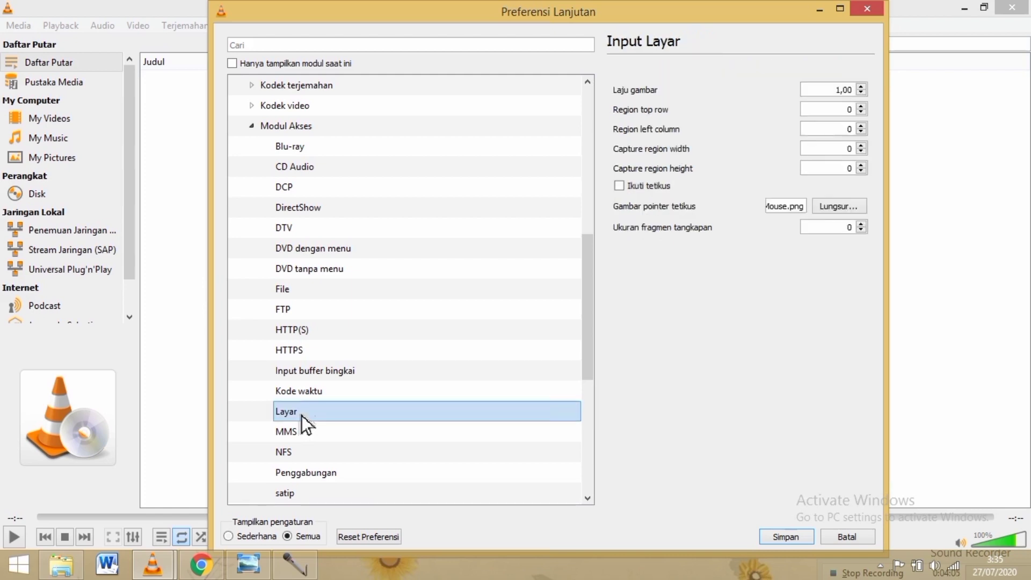
Enable Ikuti tetikus, choose Pointer Mouse from the Desktop as the mouse pointer image, and save the preferences.
left_click(678, 181)
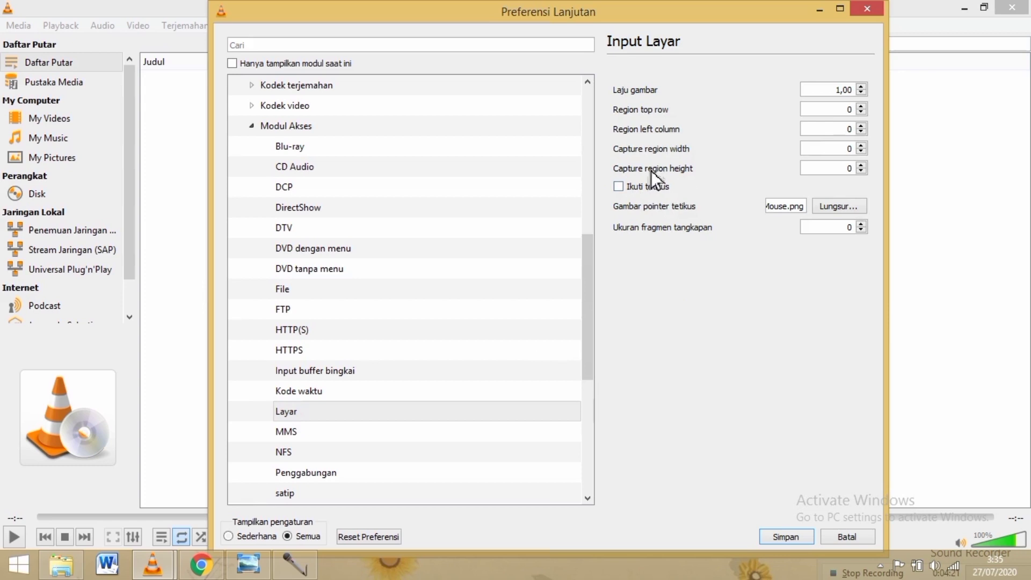
left_click(620, 191)
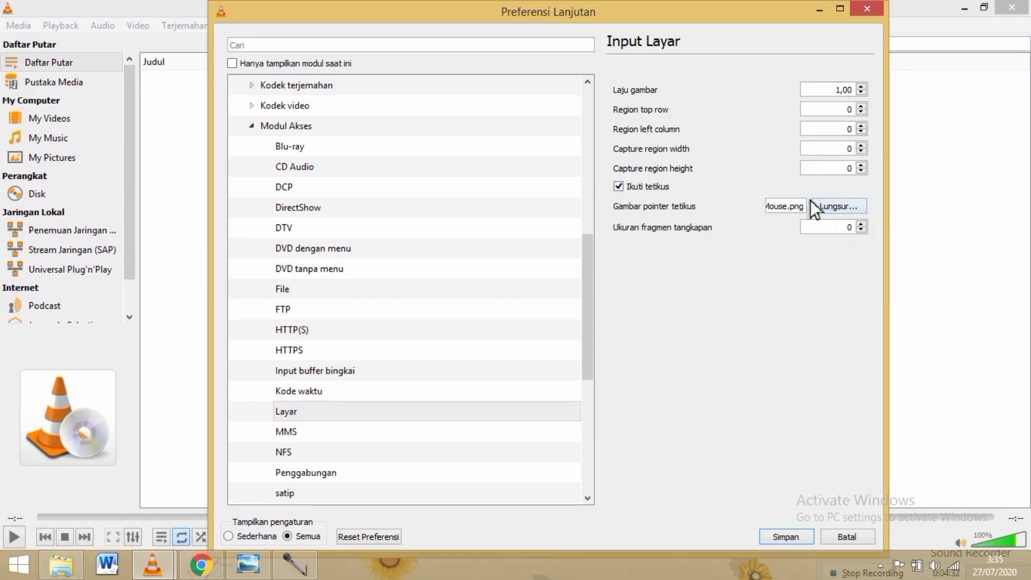
left_click(837, 210)
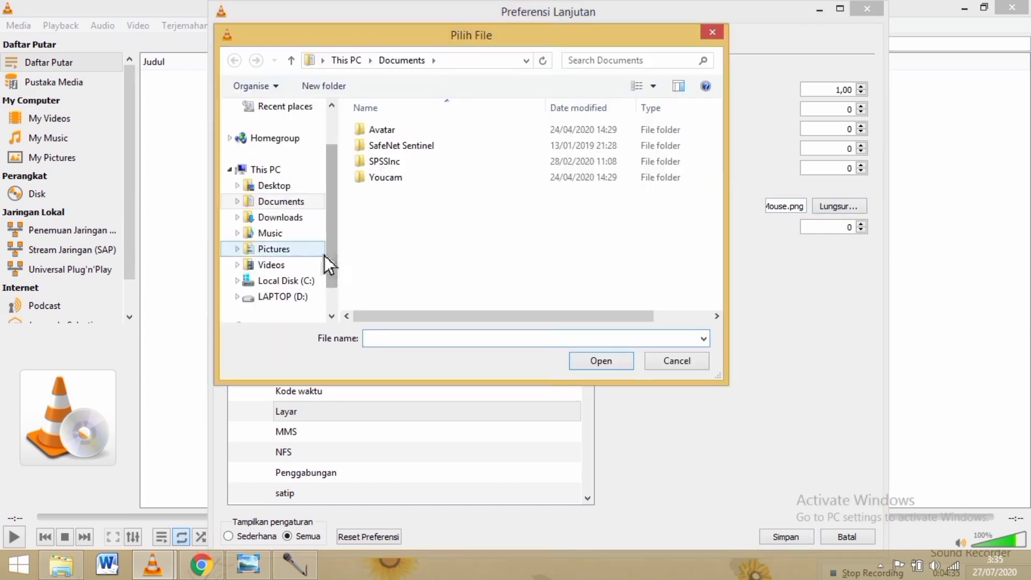
left_click(275, 186)
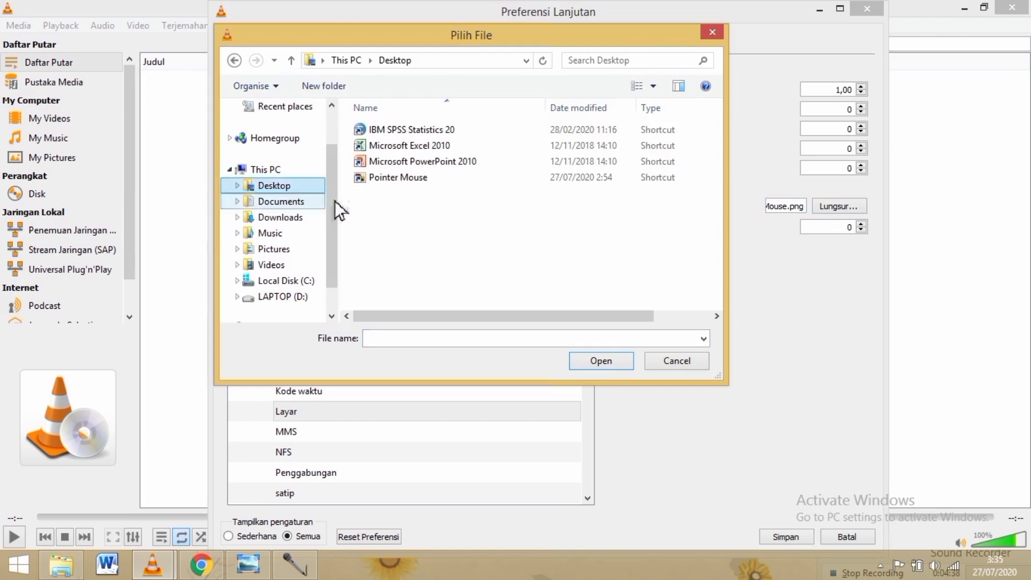
left_click(422, 184)
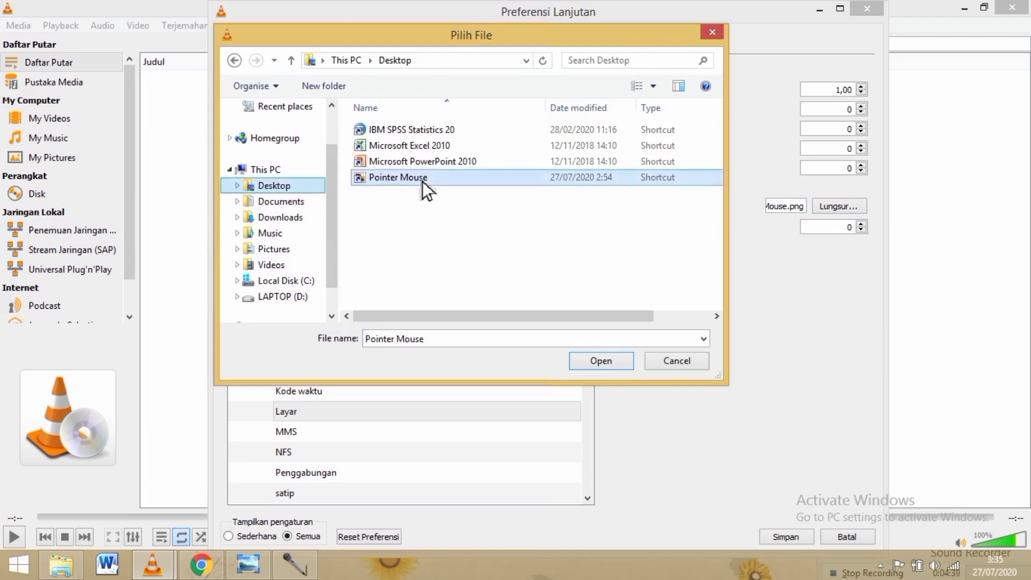
double_click(425, 178)
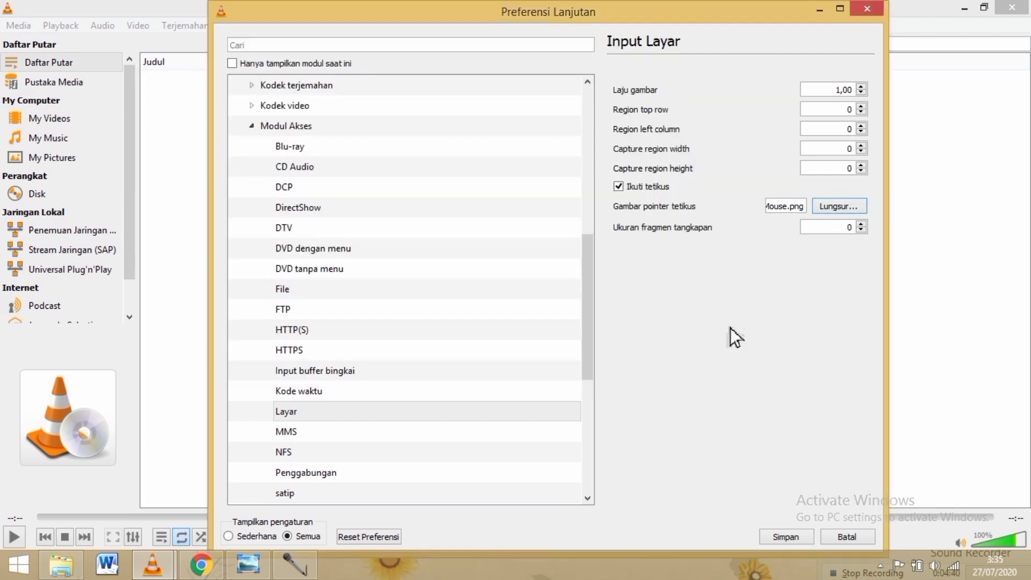
left_click(791, 538)
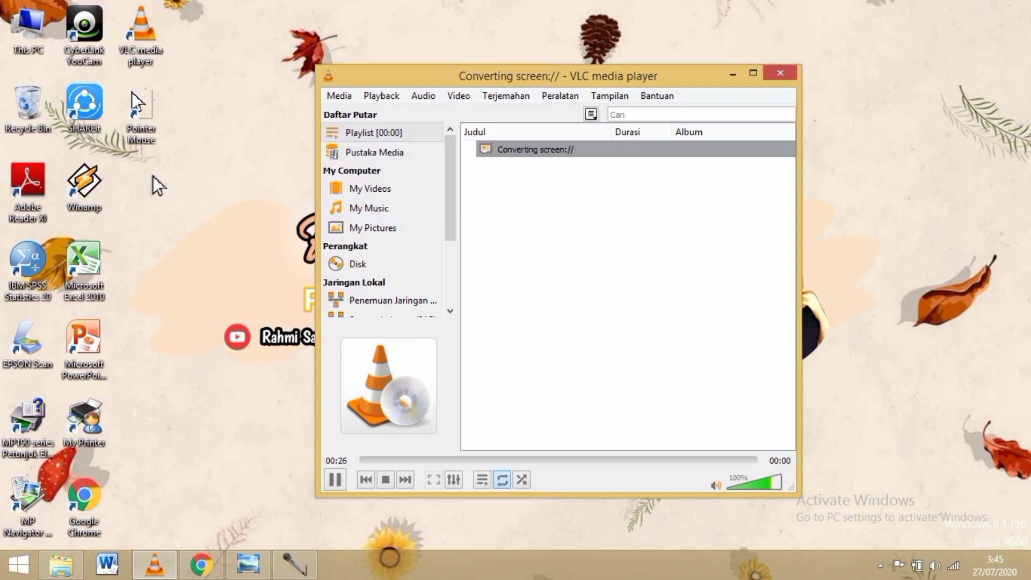
Launch VLC media player and open the capture device settings for opening media.
left_click(145, 36)
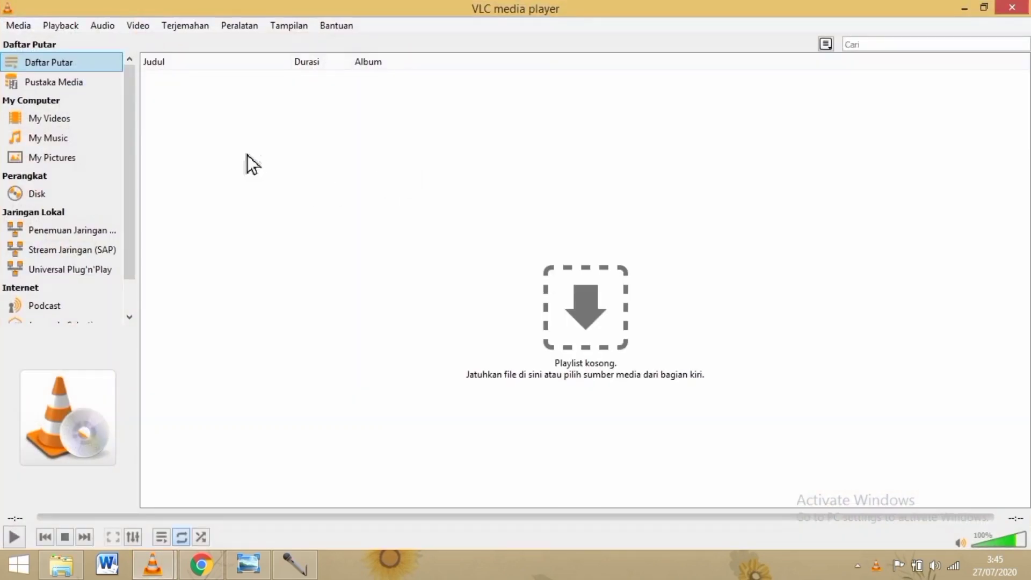
left_click(30, 30)
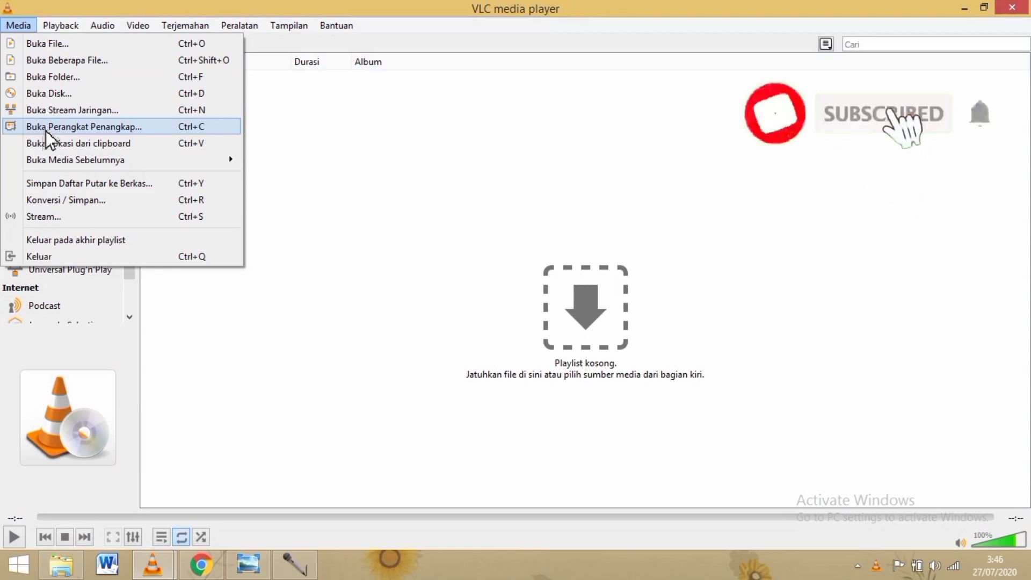
key("Escape")
key("ctrl+c")
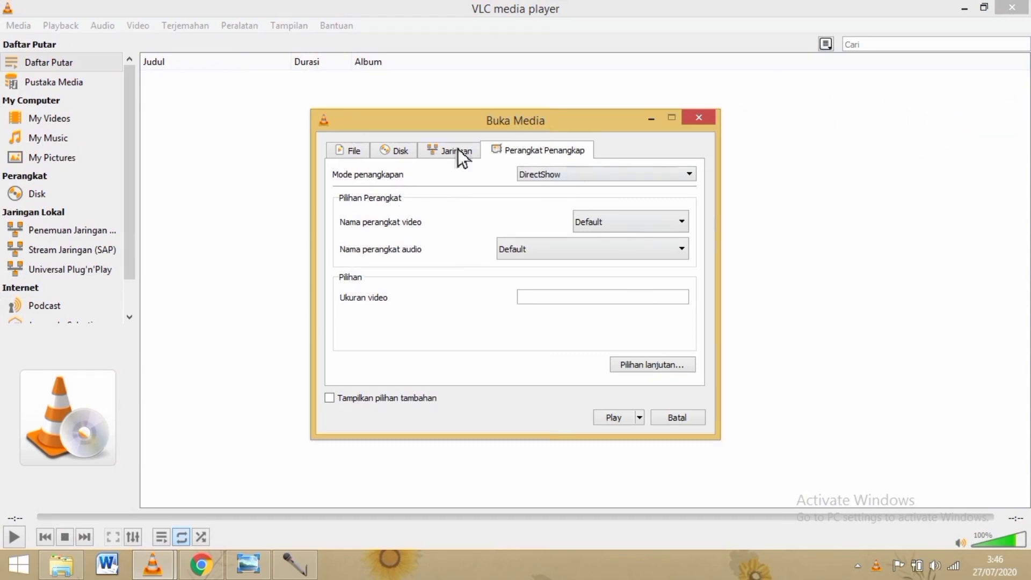
left_click(359, 154)
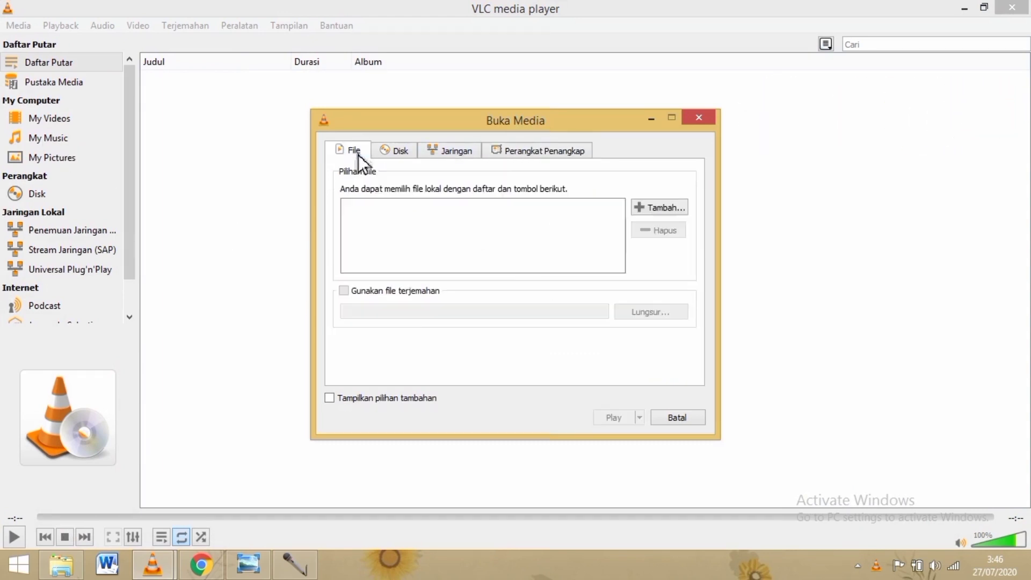
left_click(409, 154)
left_click(459, 157)
left_click(513, 152)
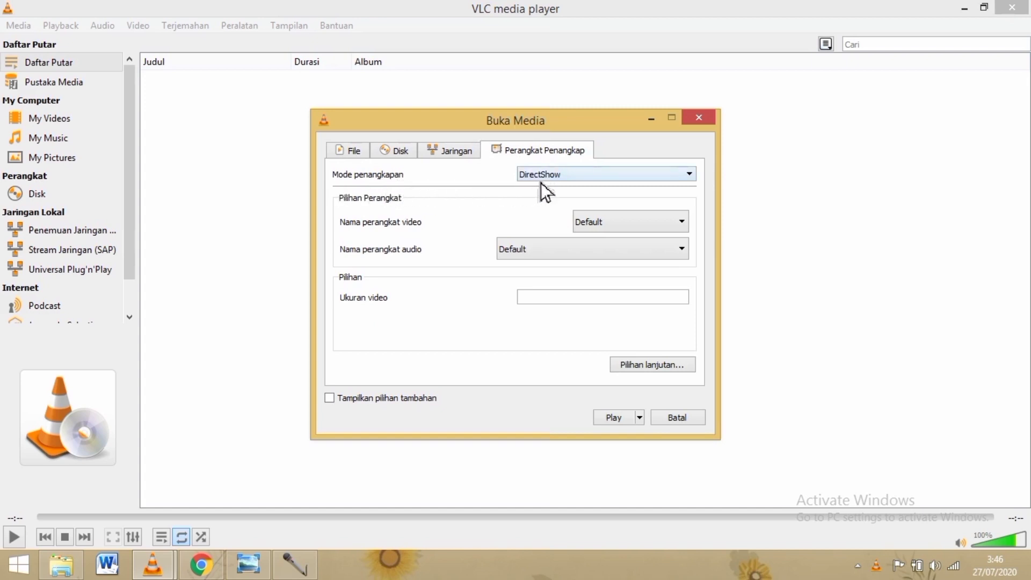
Set the capture mode to Desktop at 30 f/s and choose conversion with the Video - H.264 + MP3 (MP4) profile.
left_click(693, 177)
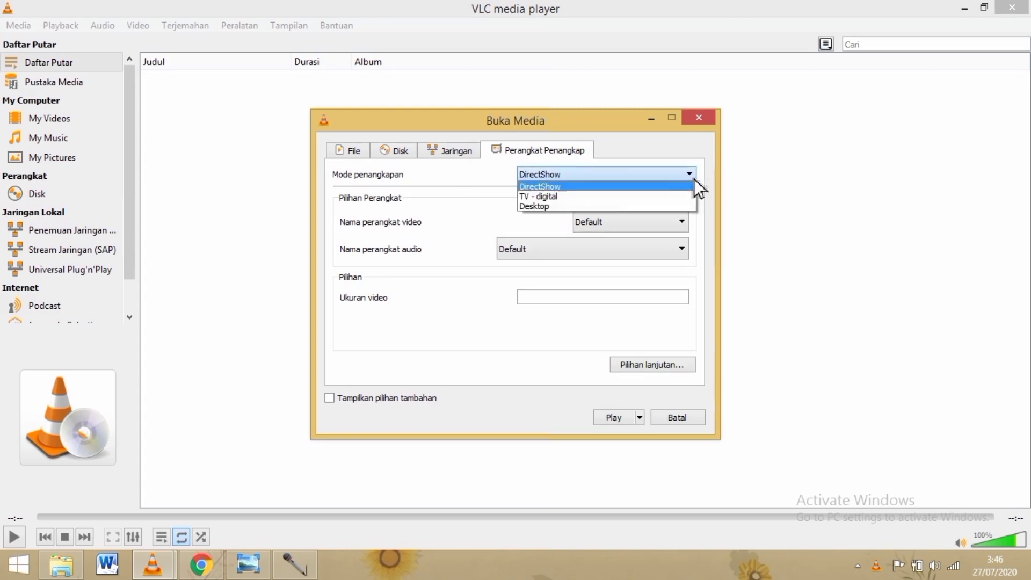
left_click(554, 208)
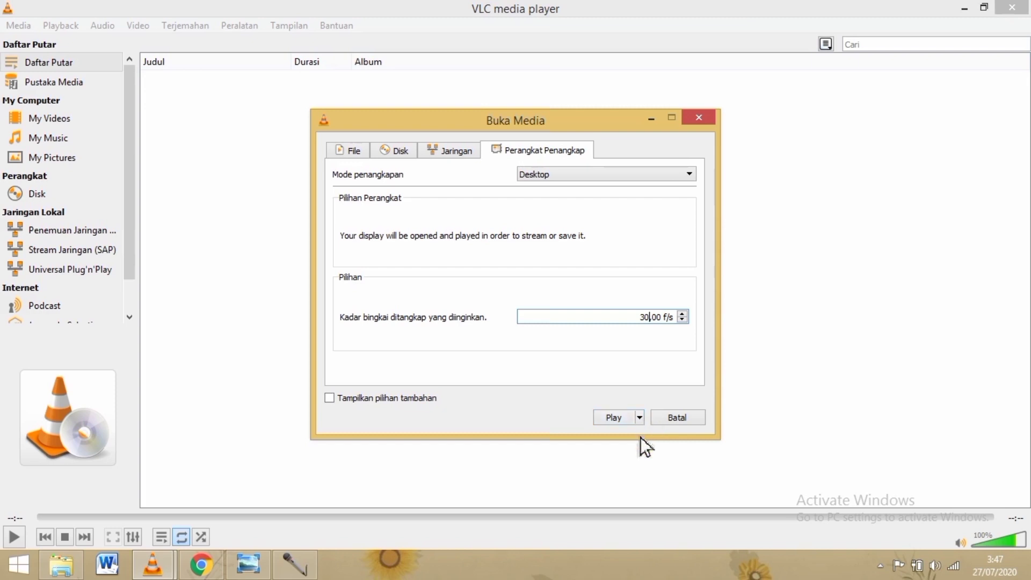
left_click(641, 419)
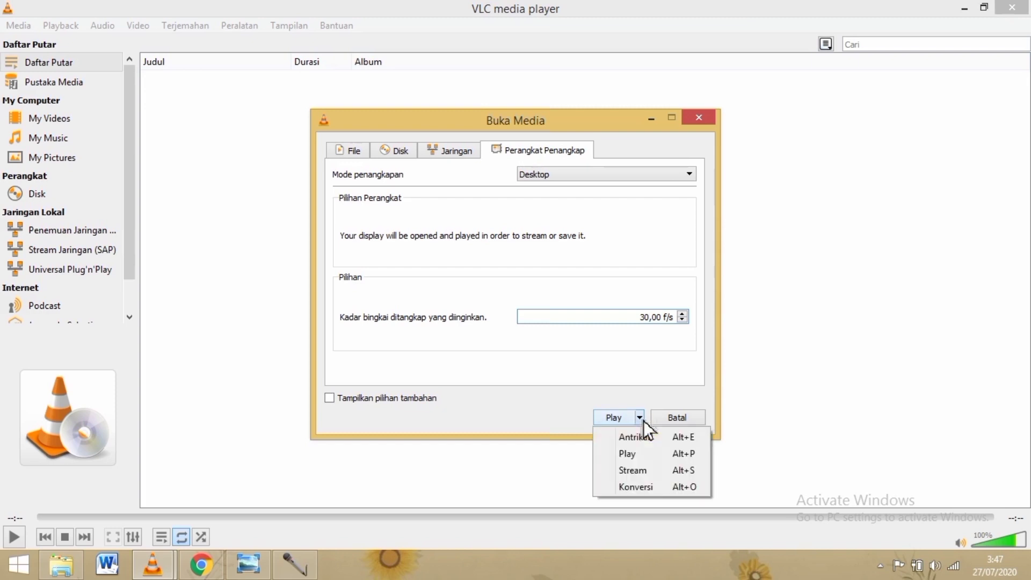
left_click(652, 489)
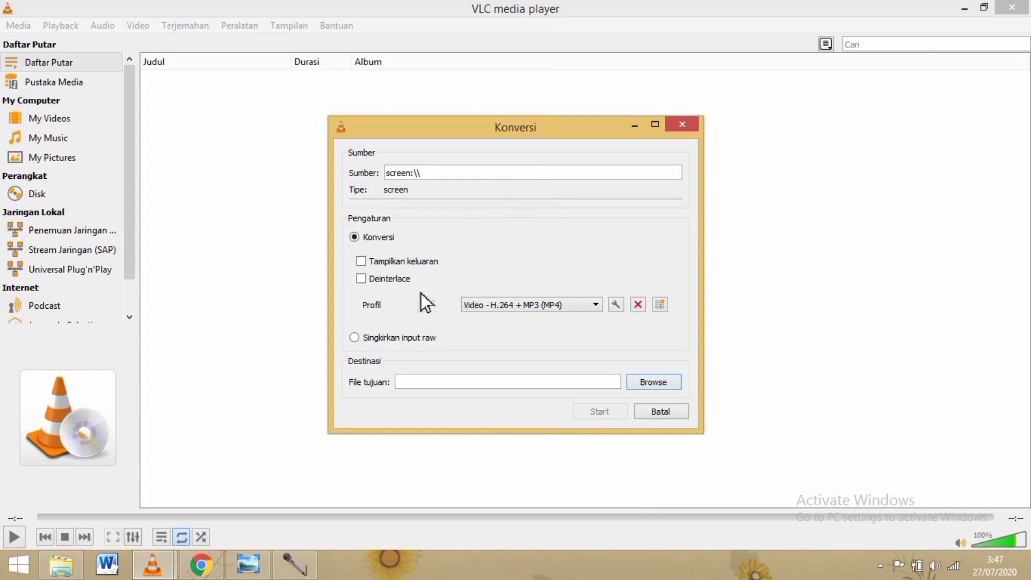
left_click(486, 305)
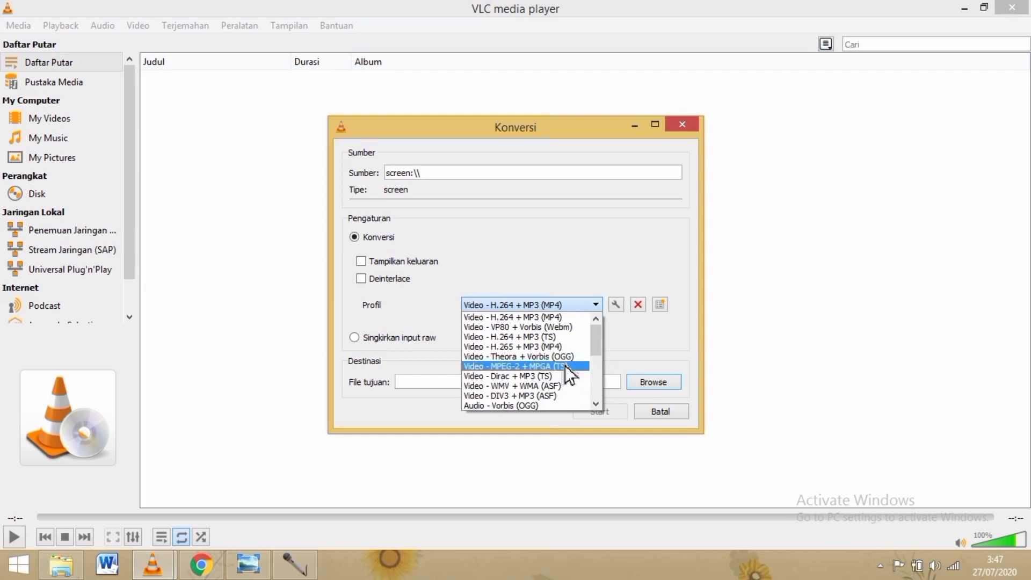
left_click(539, 317)
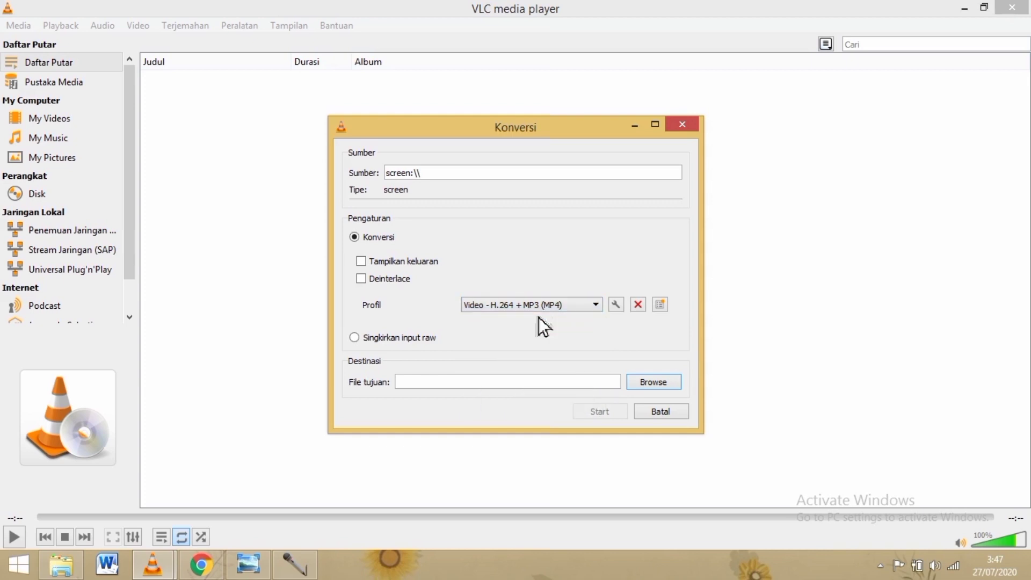
Browse for the destination file and create a folder named "vlc media player" on LAPTOP (D:).
left_click(652, 385)
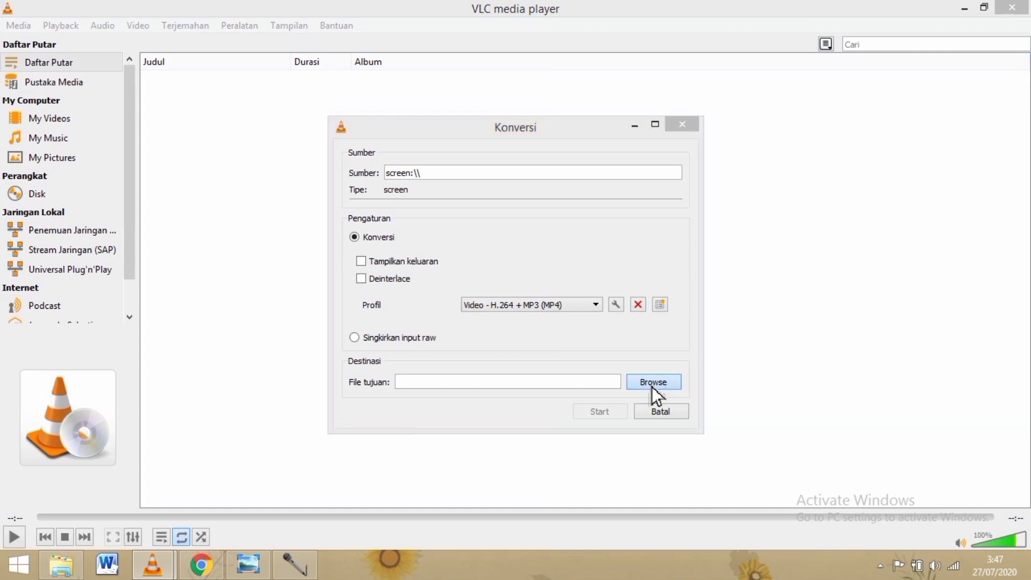
left_click(438, 369)
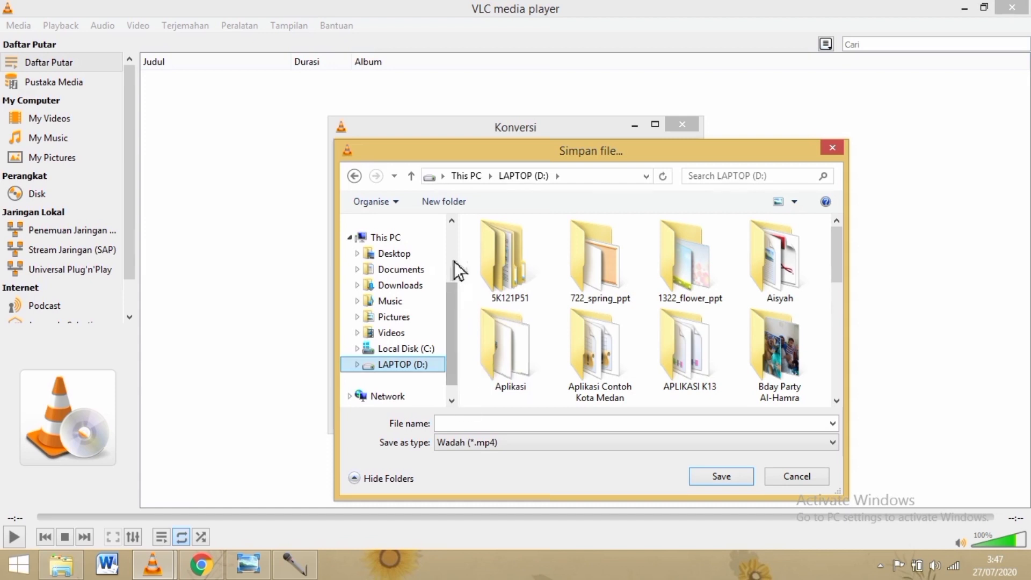
left_click(438, 203)
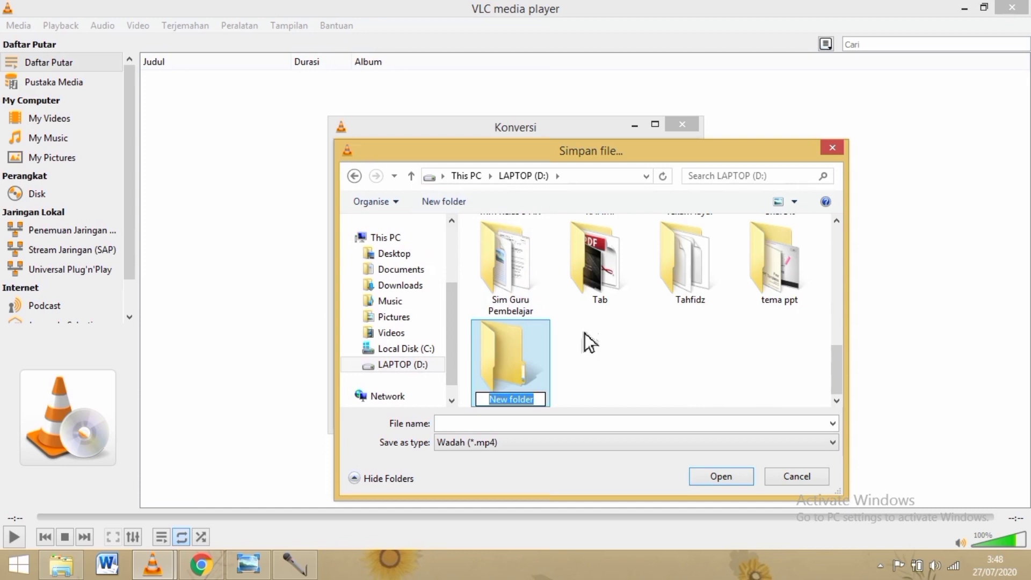
type("vlv med")
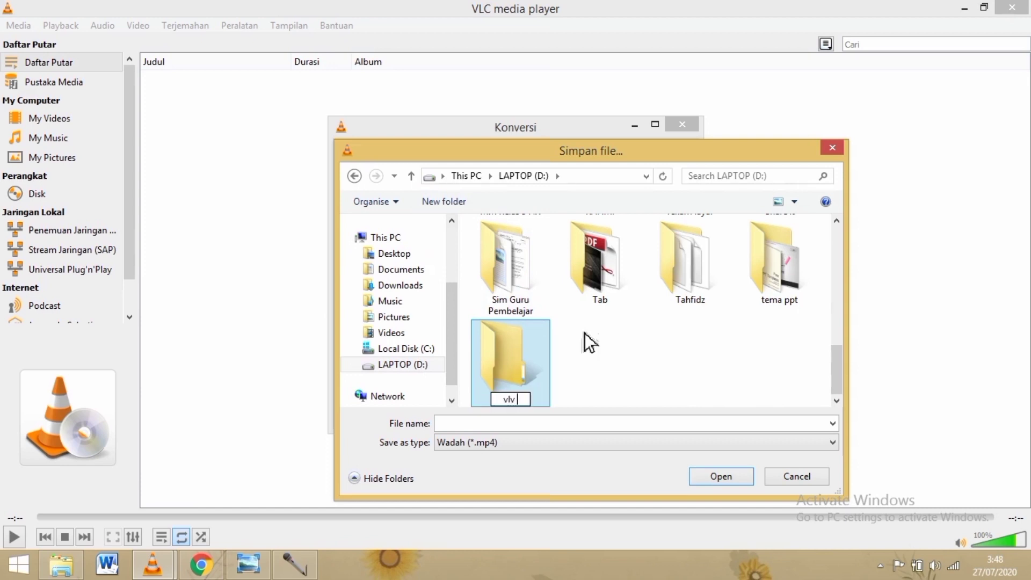
type("i")
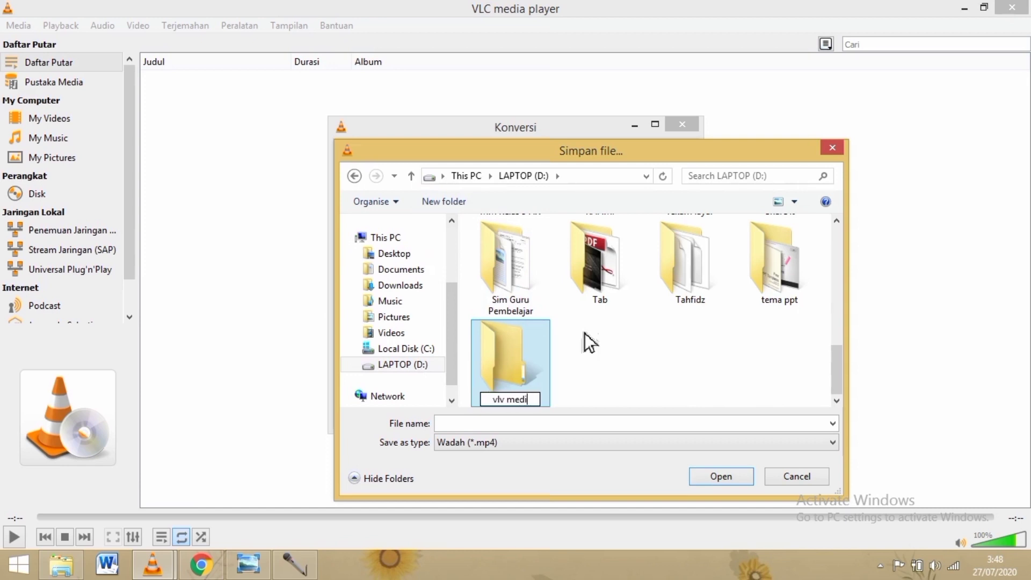
type("a player")
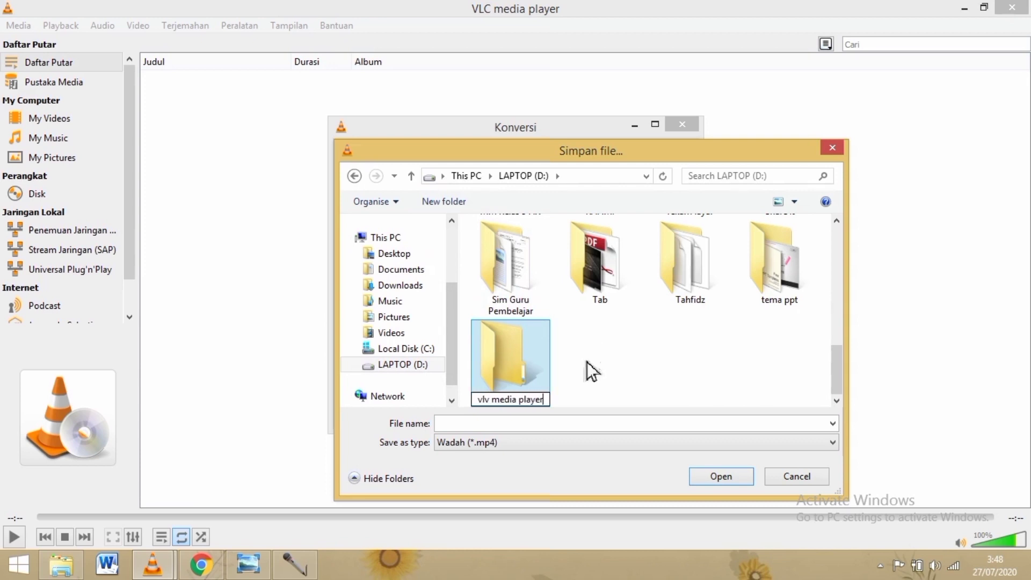
left_click_drag(485, 400, 490, 400)
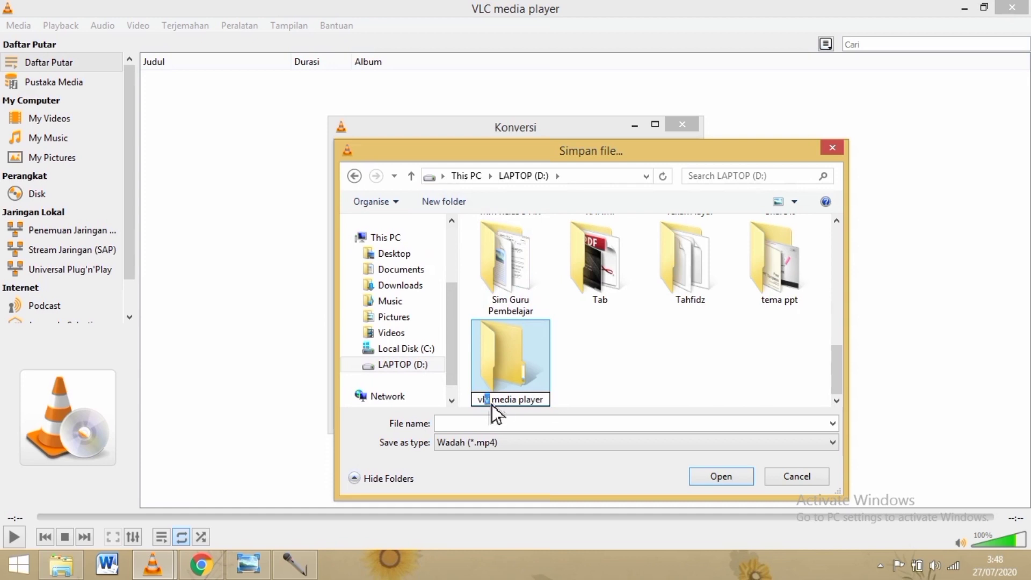
type("c")
left_click(517, 353)
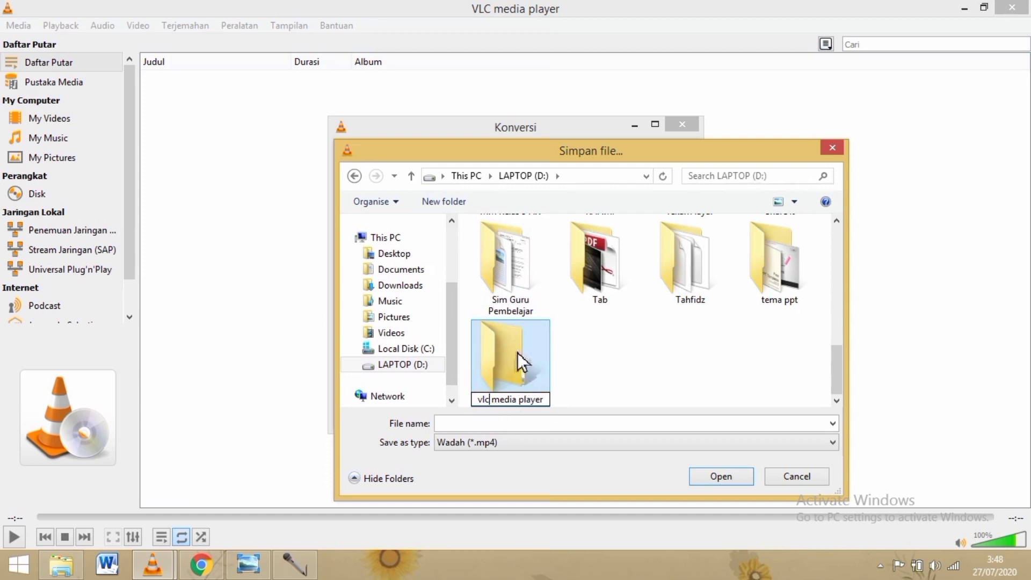
Save the destination file as "rekam layar tester" in the new vlc media player folder and start the screen conversion.
double_click(517, 352)
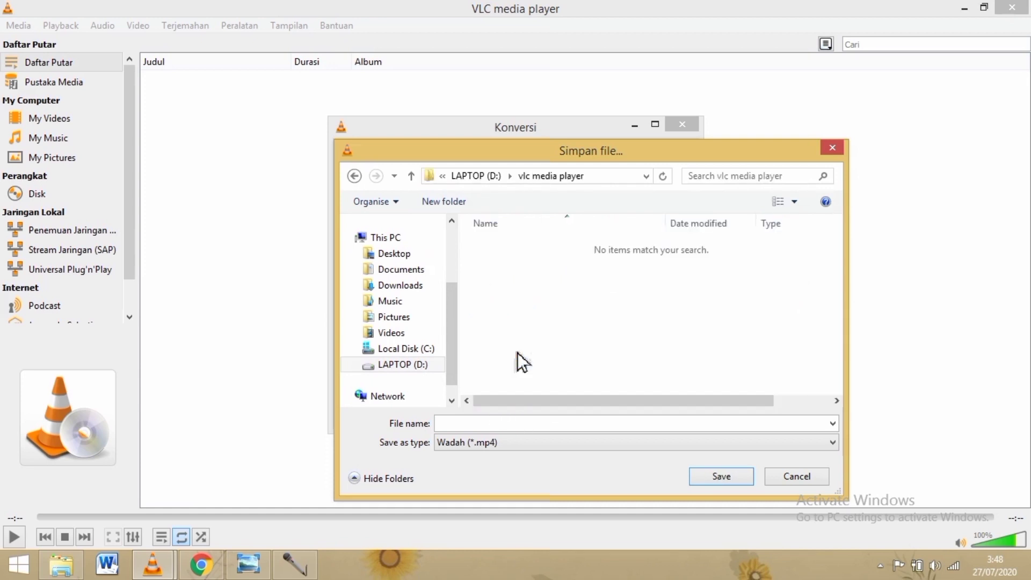
left_click(509, 424)
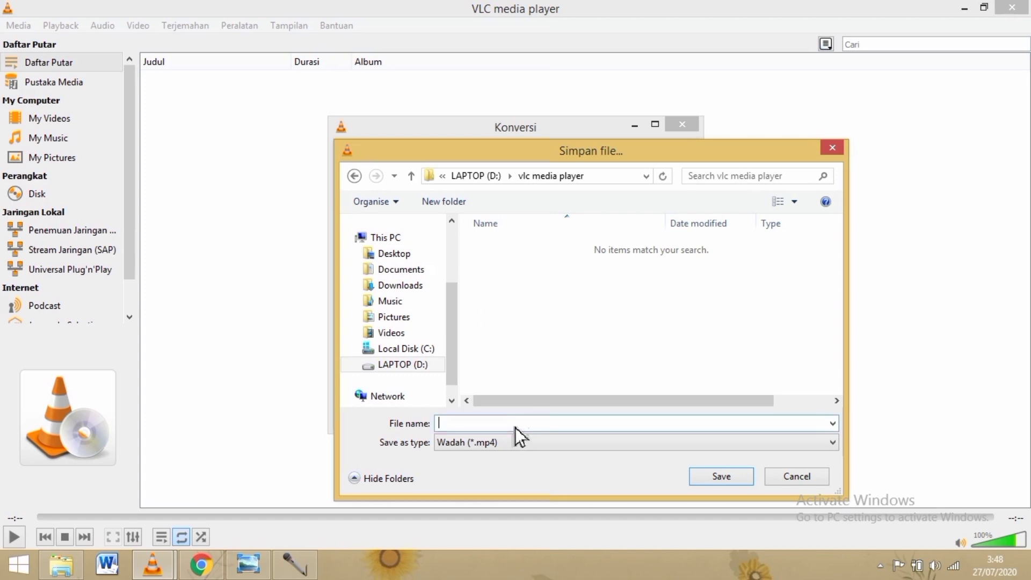
type("rekam layar tester")
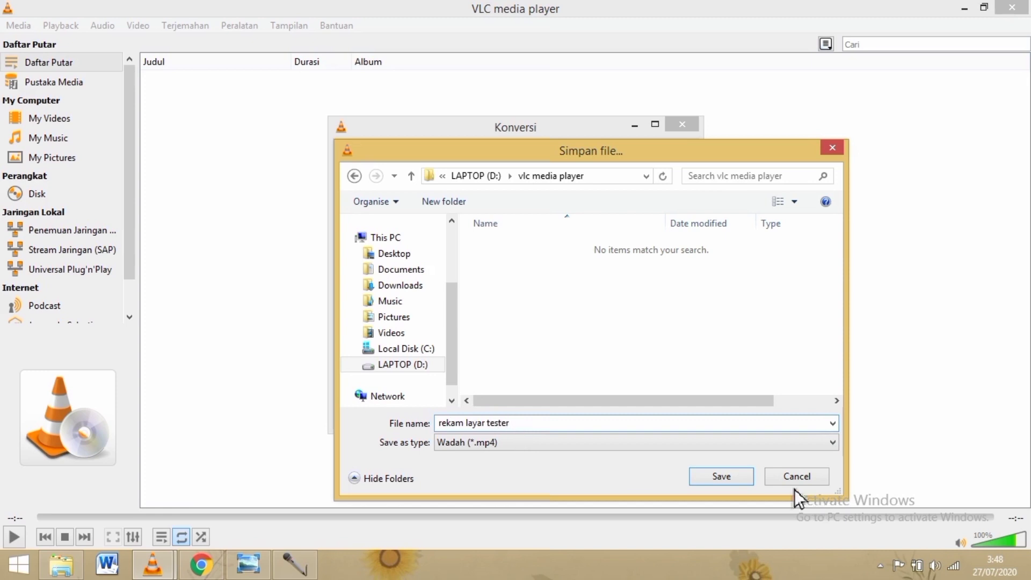
left_click(723, 480)
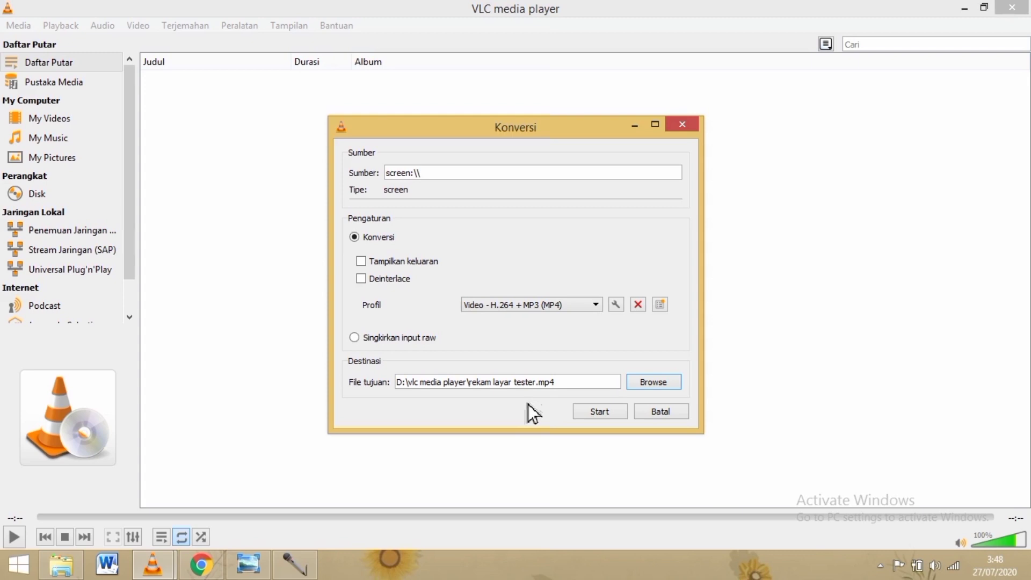
left_click(599, 411)
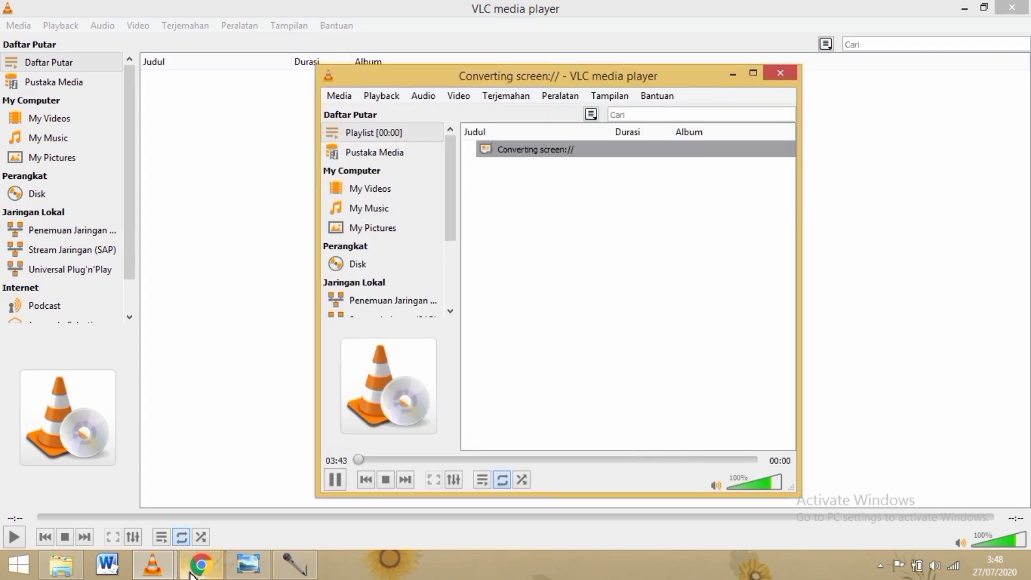
Switch to YouTube in Chrome, search for the presenter's channel by name, and open the channel page.
left_click(228, 463)
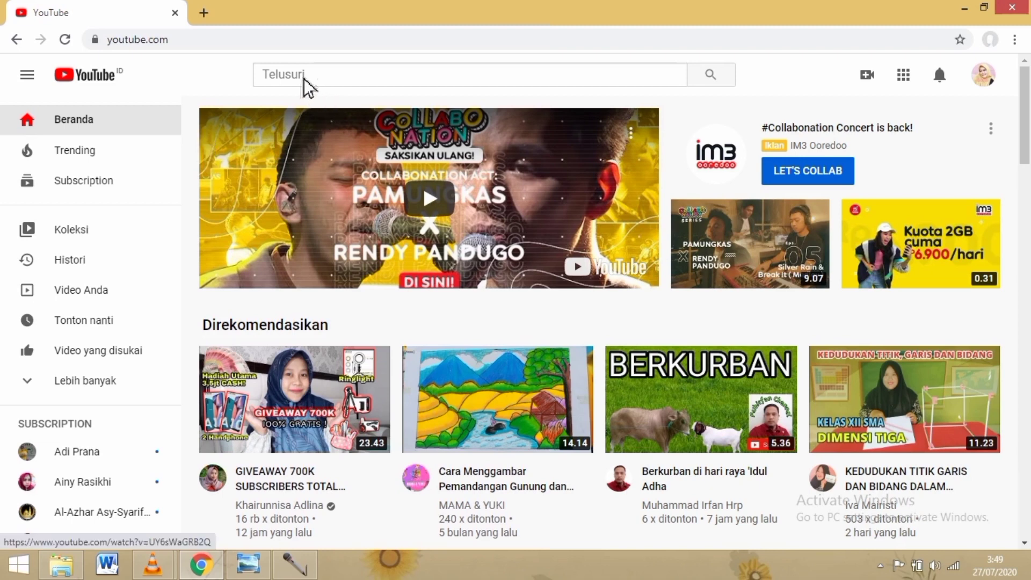
left_click(356, 84)
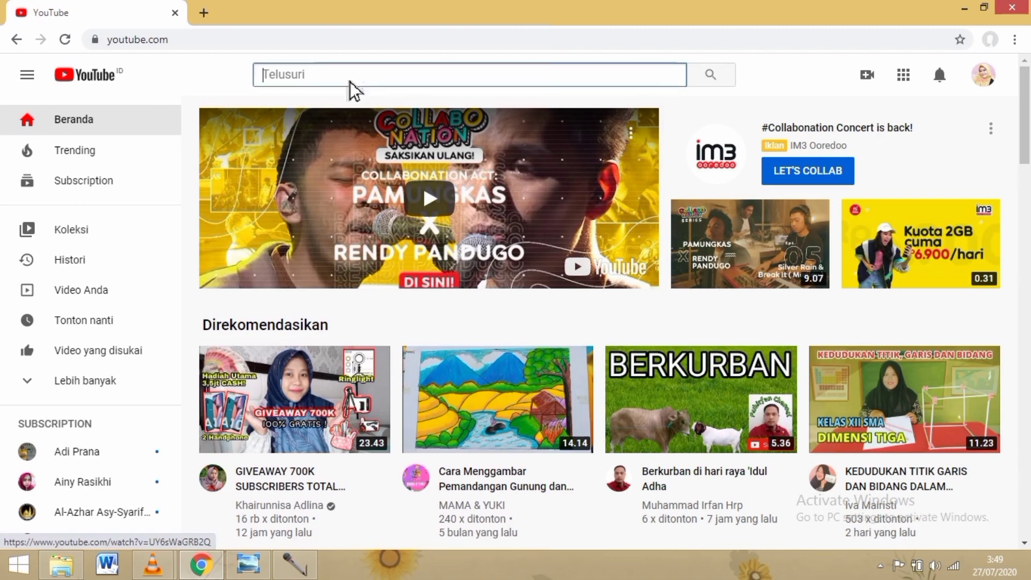
type("rahm")
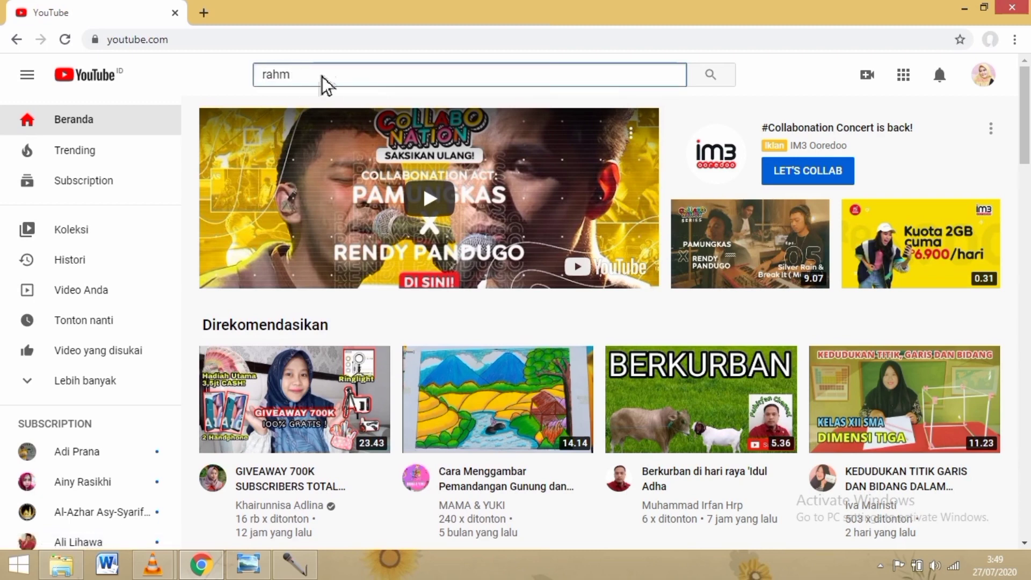
type("i ")
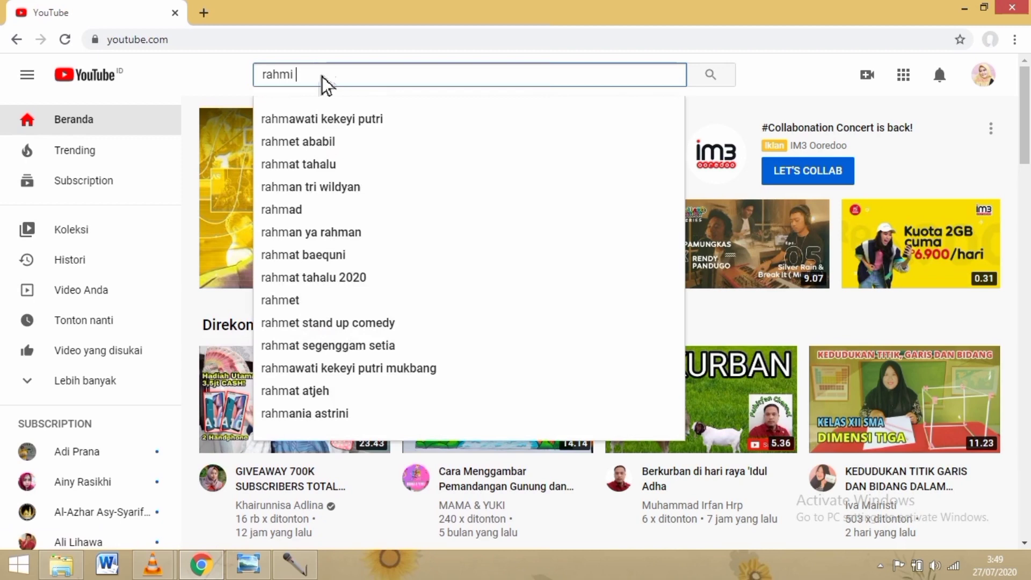
type("sala")
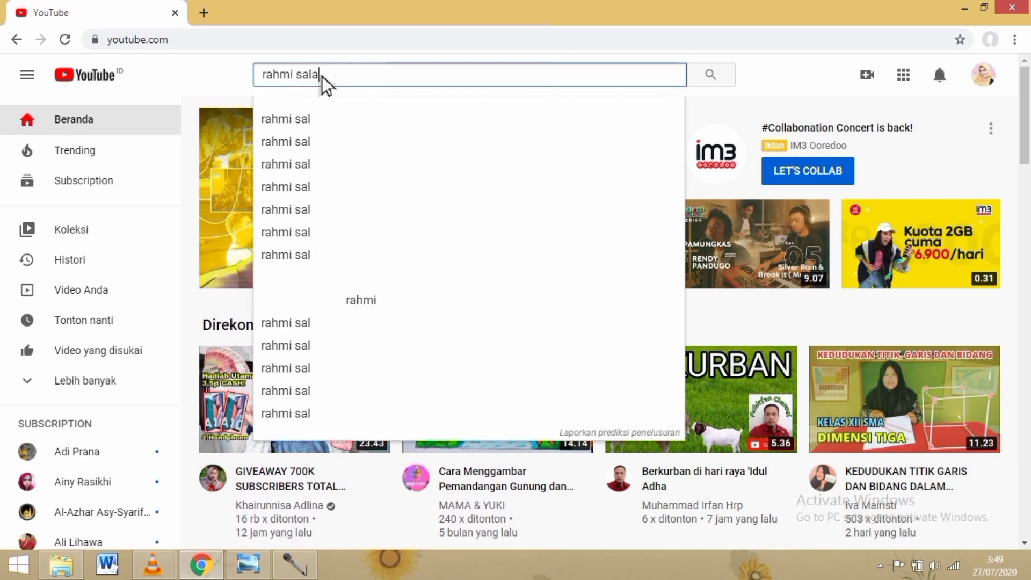
key("BackSpace")
key("BackSpace")
type("g")
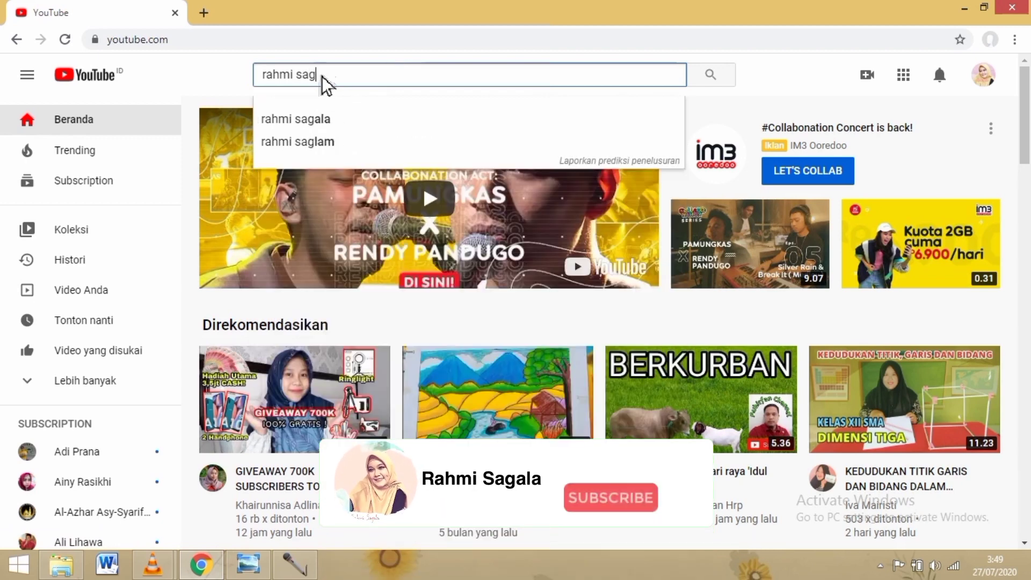
type("ala")
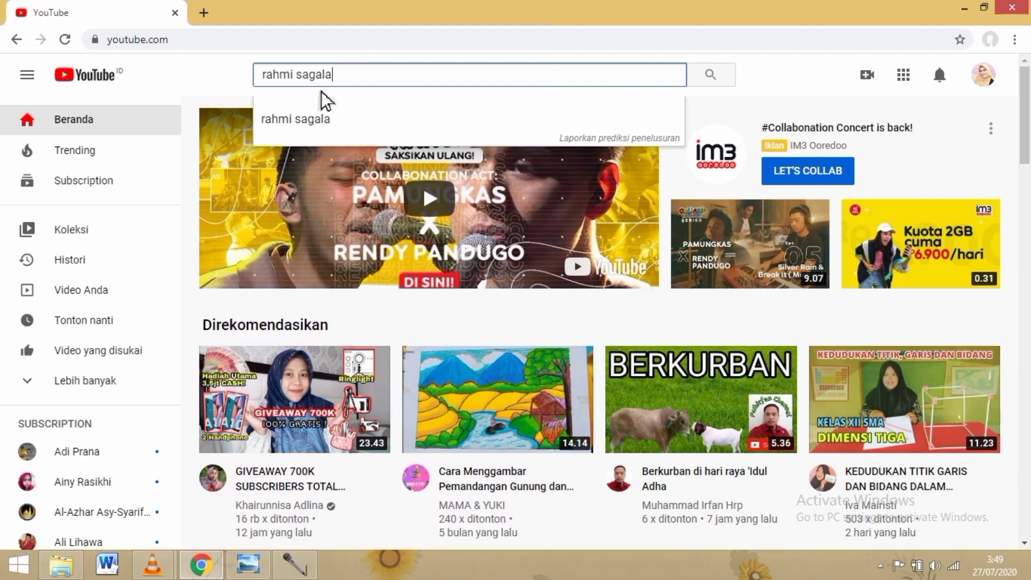
left_click(401, 121)
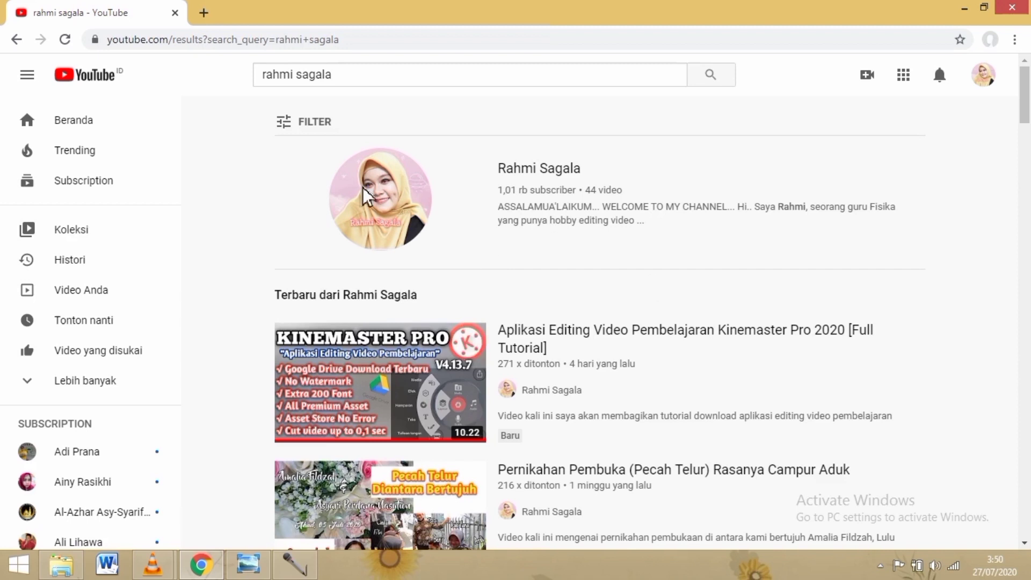
left_click(376, 202)
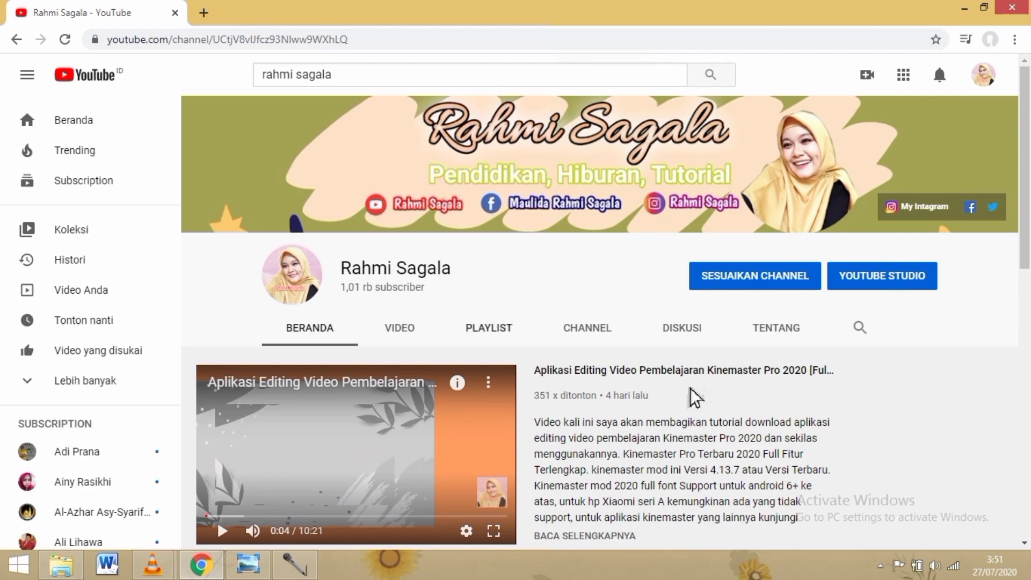
Minimize the browser to return to VLC and move the Converting screen:// window aside.
left_click(970, 9)
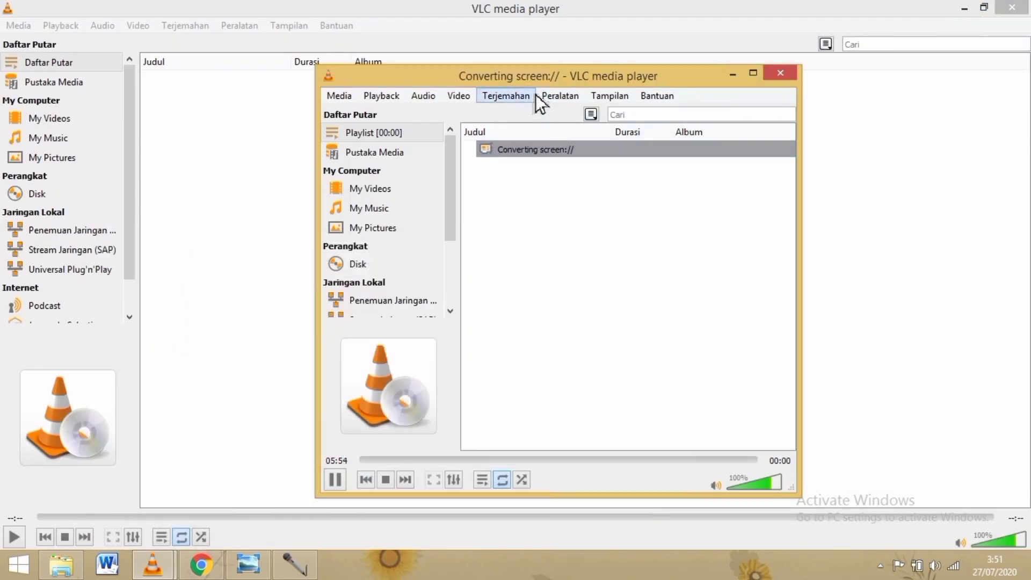
left_click_drag(519, 82, 428, 84)
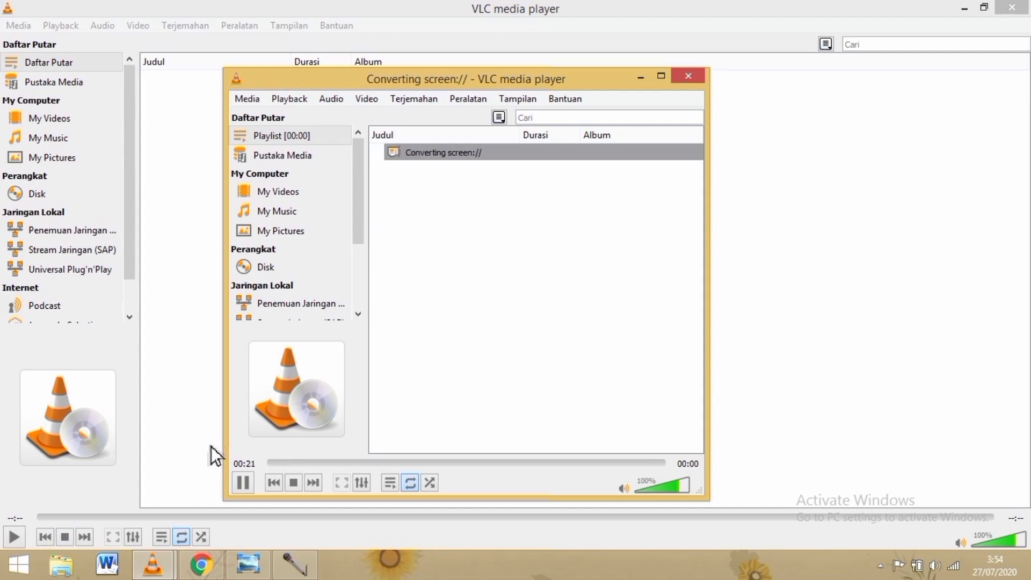
Switch to File Explorer and open the vlc media player folder on LAPTOP (D:).
left_click(75, 570)
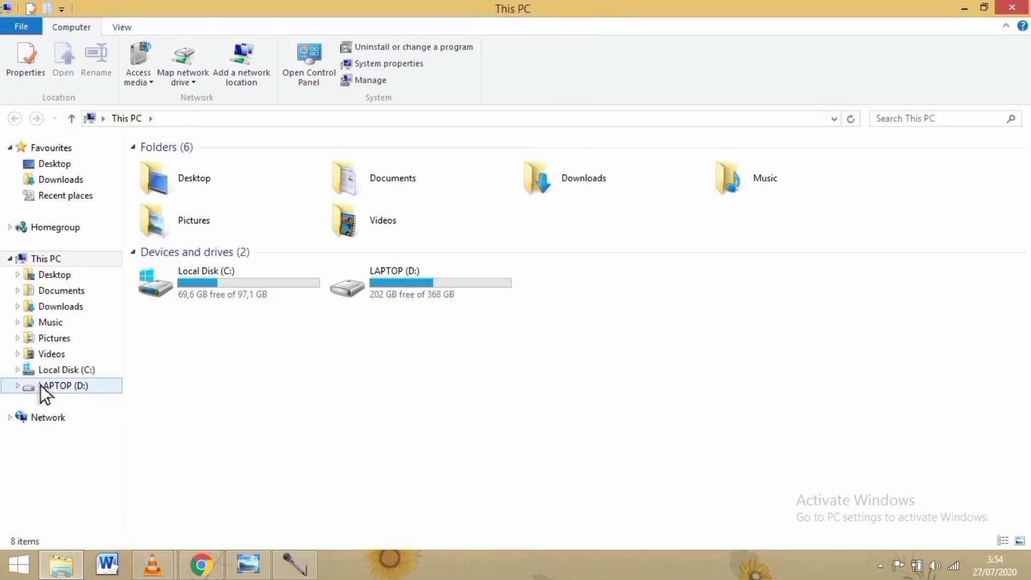
left_click(40, 386)
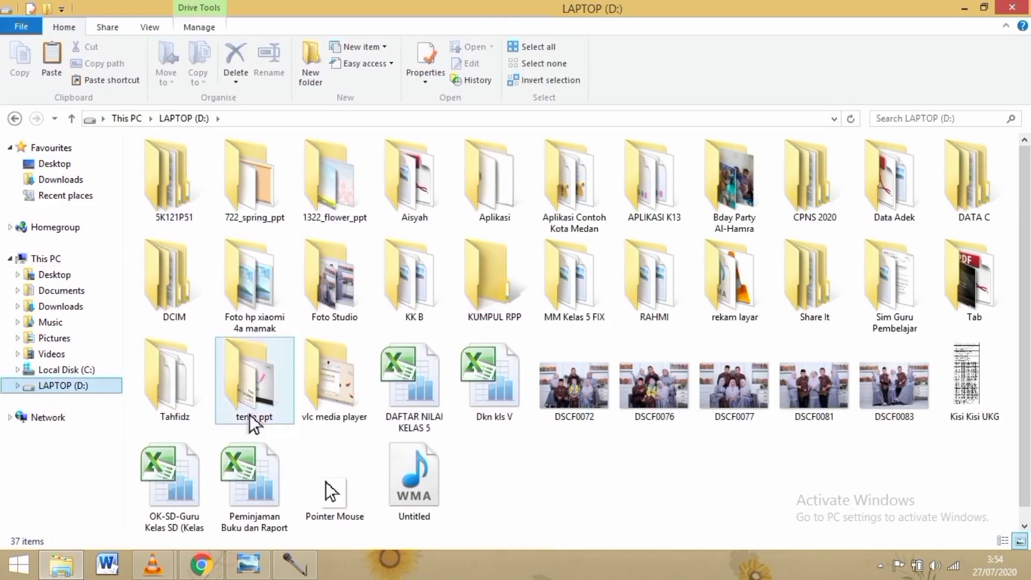
left_click(360, 415)
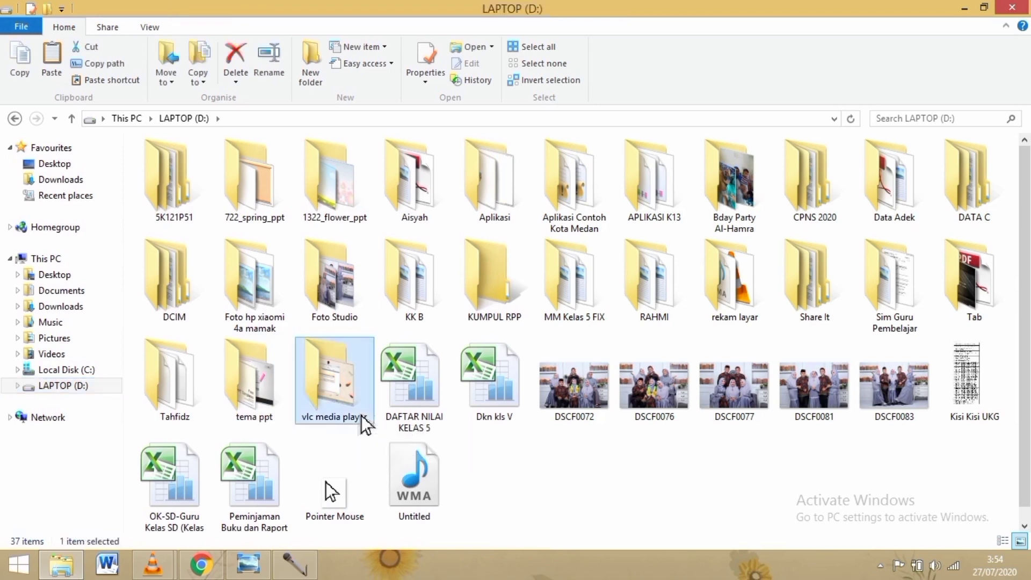
double_click(360, 415)
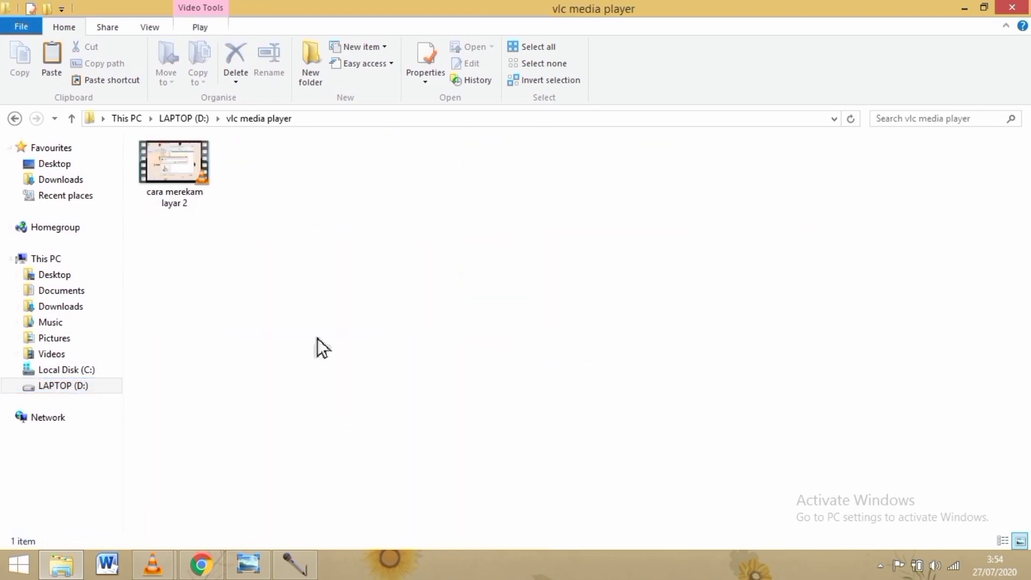
Play the recorded video "cara merekam layar 2" with Windows Media Player.
left_click(193, 188)
right_click(192, 187)
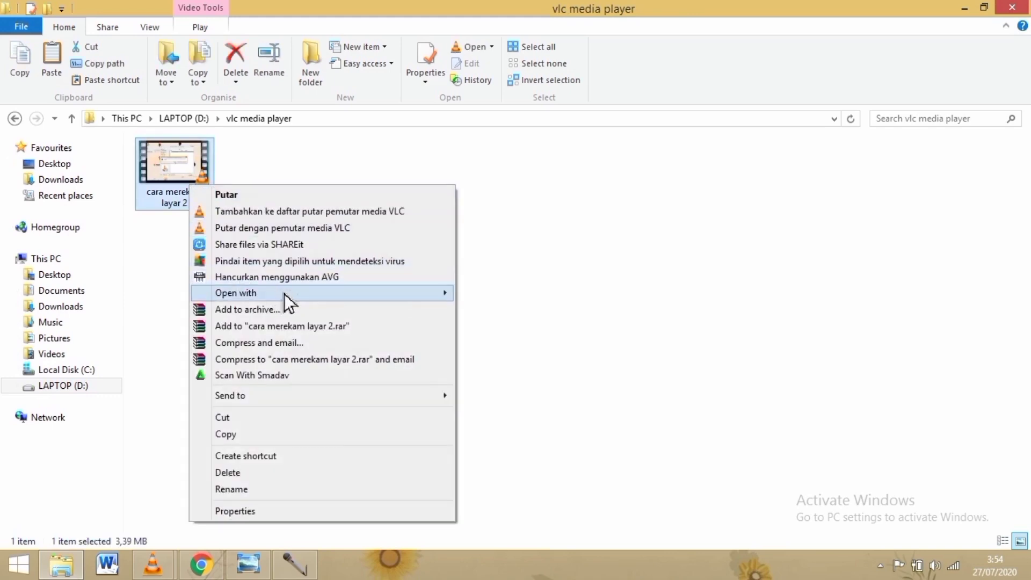
mouse_move(433, 299)
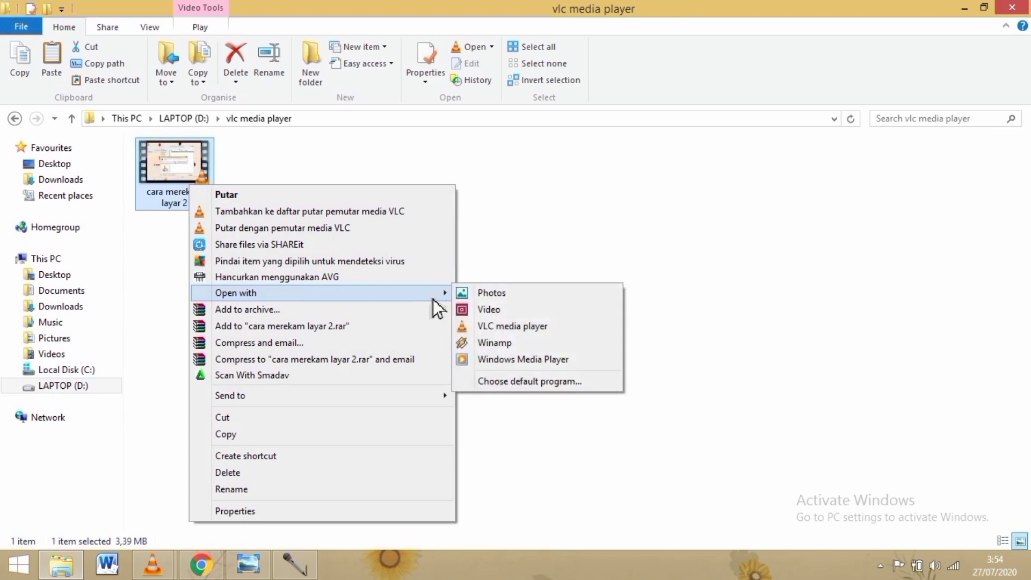
left_click(480, 363)
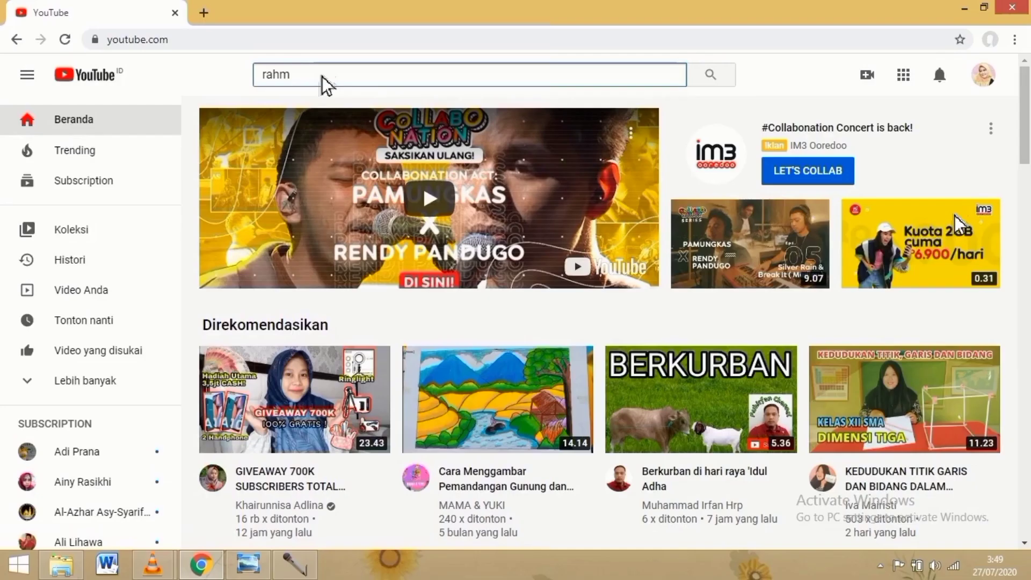
type("sala")
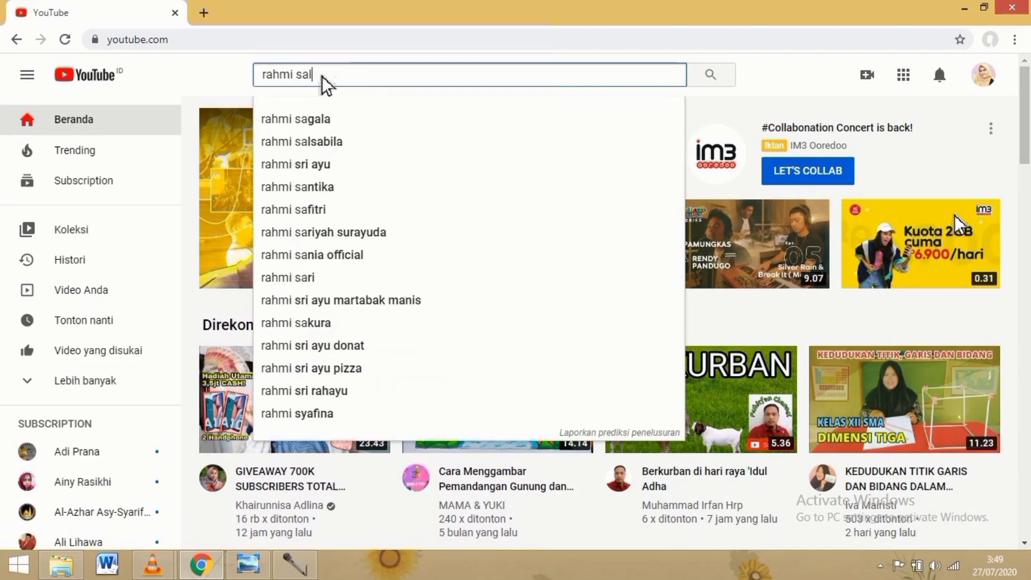
key("BackSpace")
key("BackSpace")
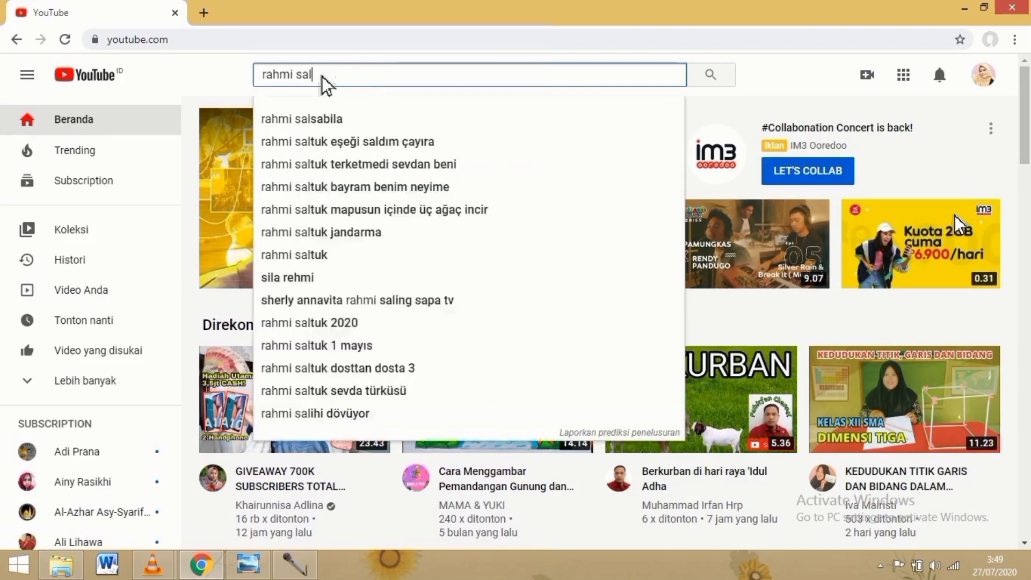
type("gala")
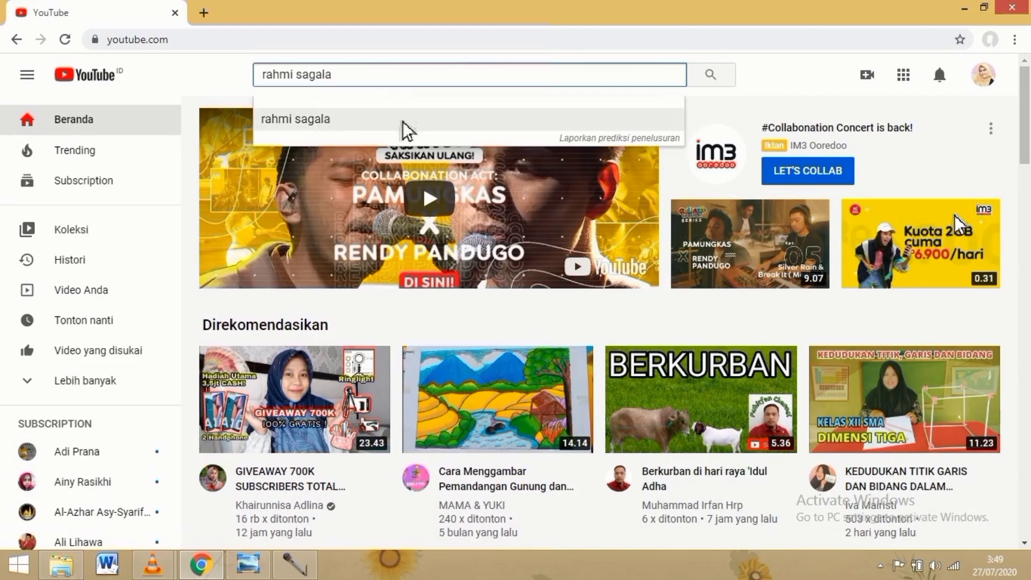
left_click(403, 122)
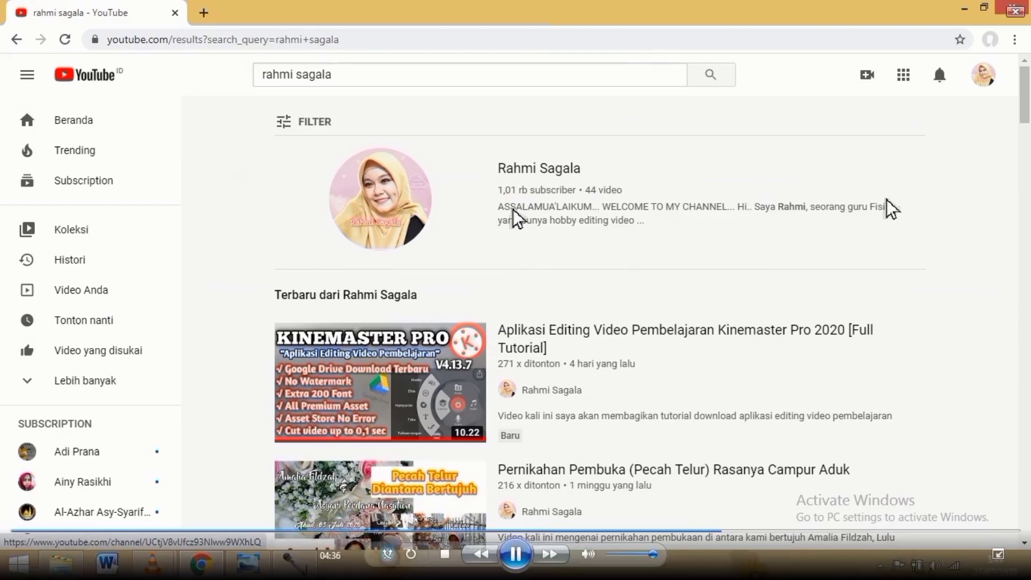
Exit the full-screen playback and clear the desktop to reposition the Sound Recorder window.
key("Escape")
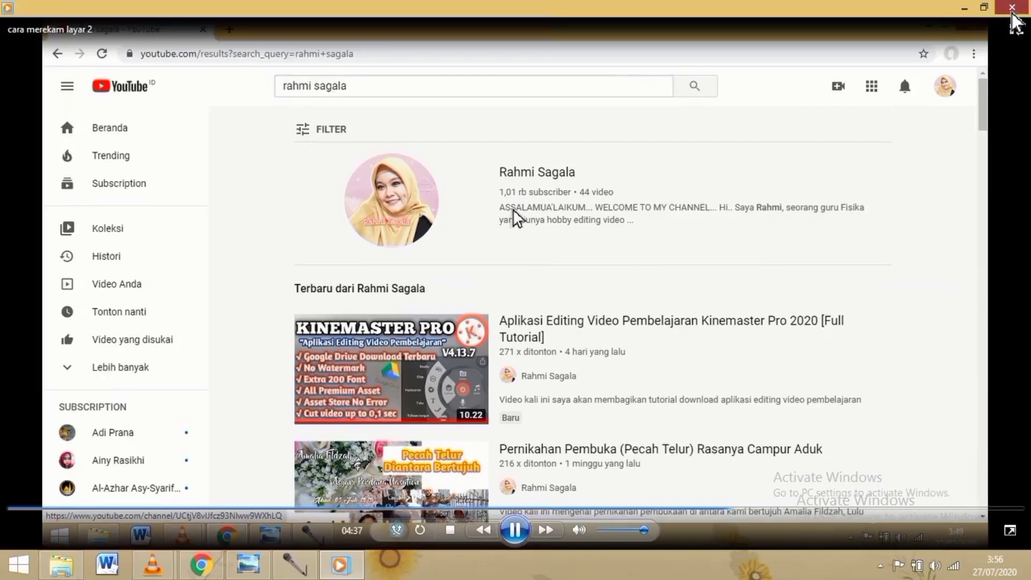
left_click(973, 11)
left_click_drag(564, 142, 598, 150)
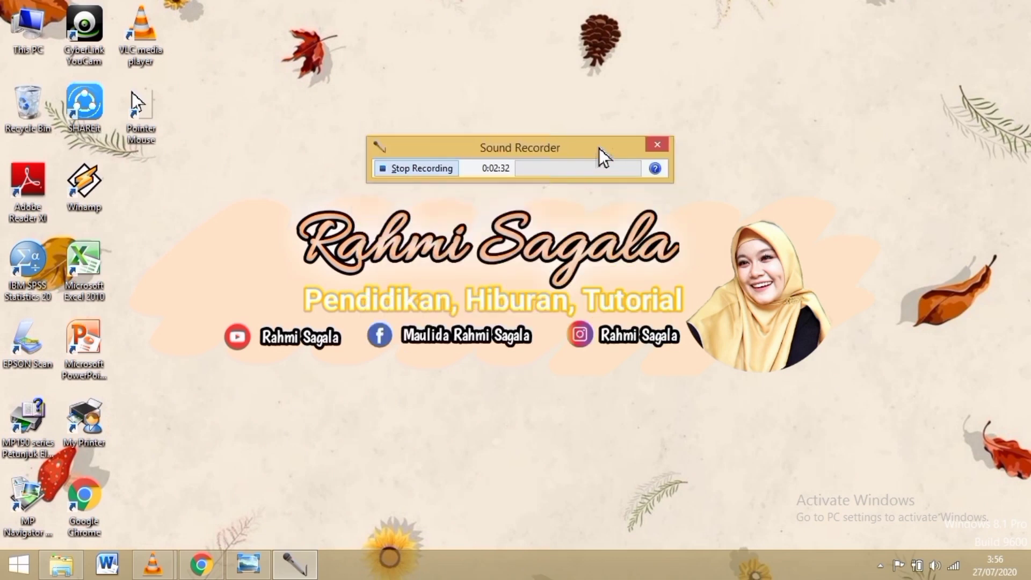